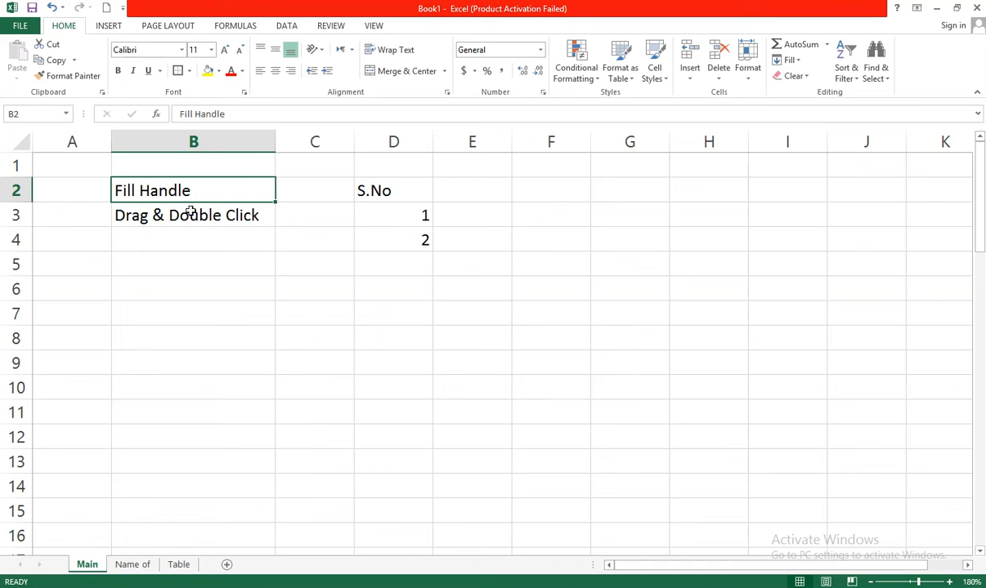
click(186, 217)
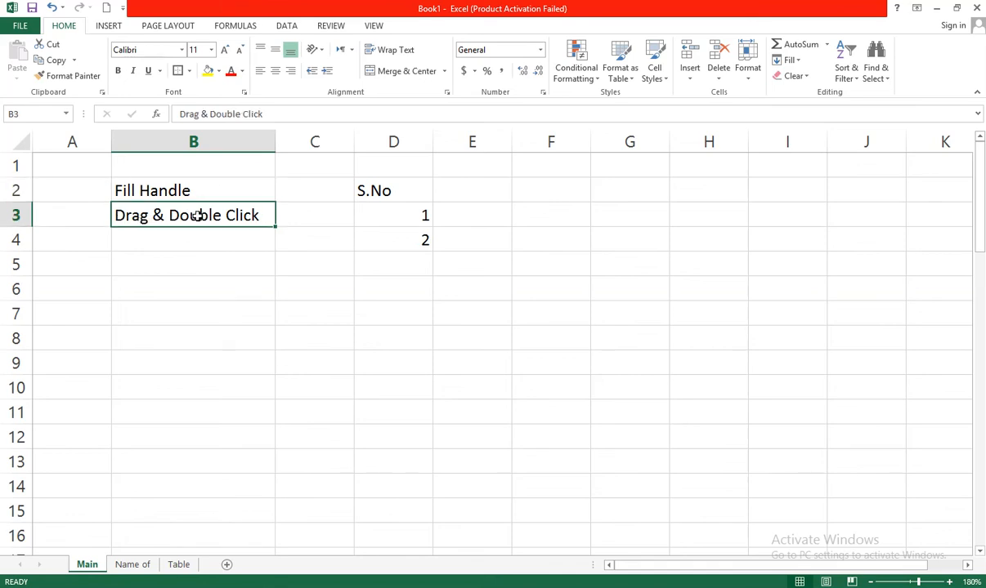
click(226, 196)
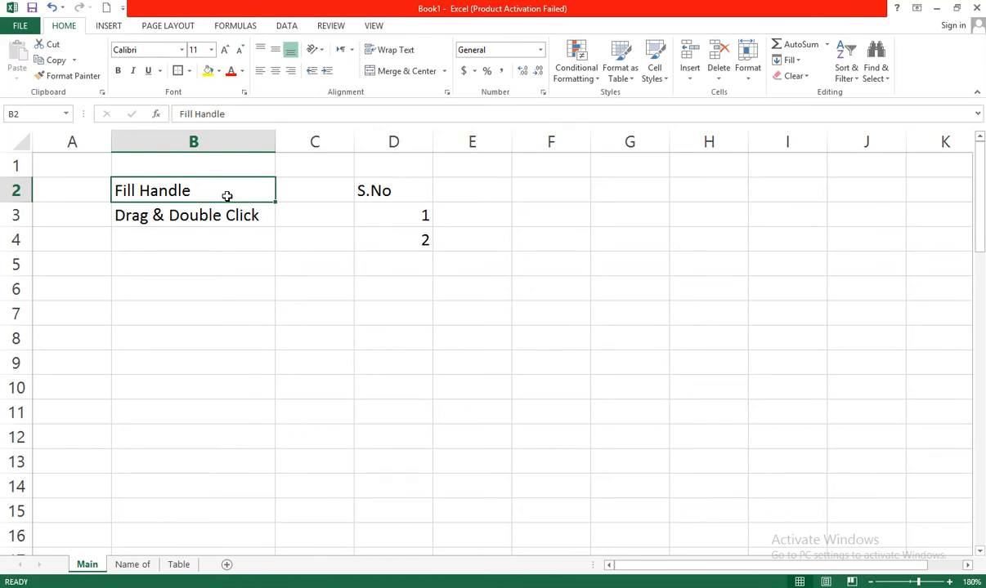
click(250, 247)
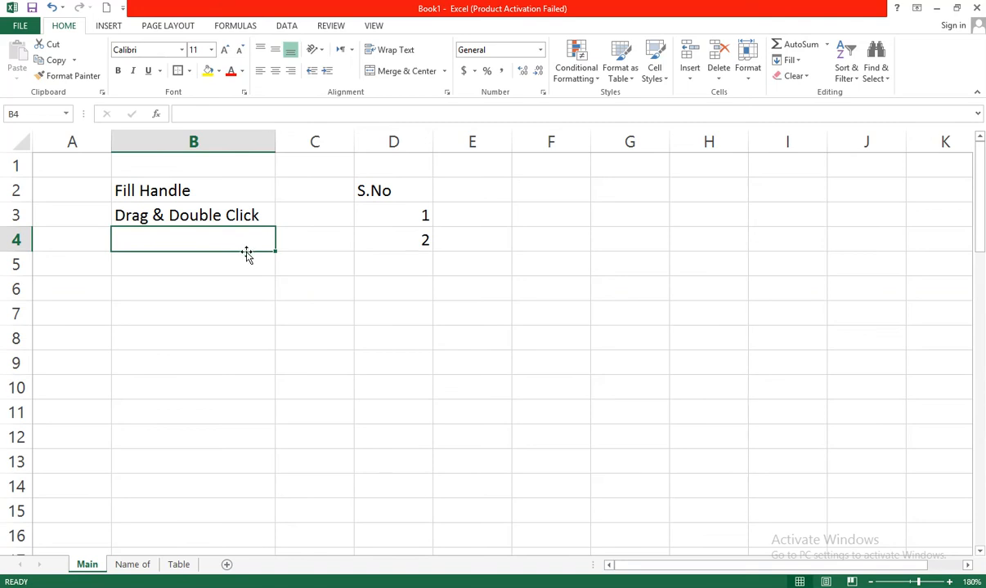
click(246, 261)
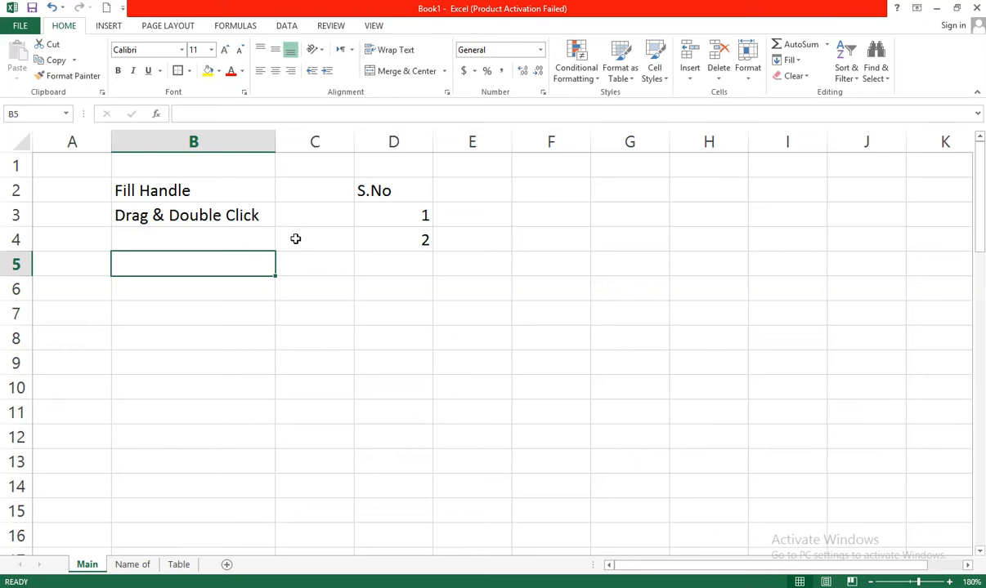
click(253, 215)
click(311, 241)
click(238, 214)
click(228, 262)
click(308, 296)
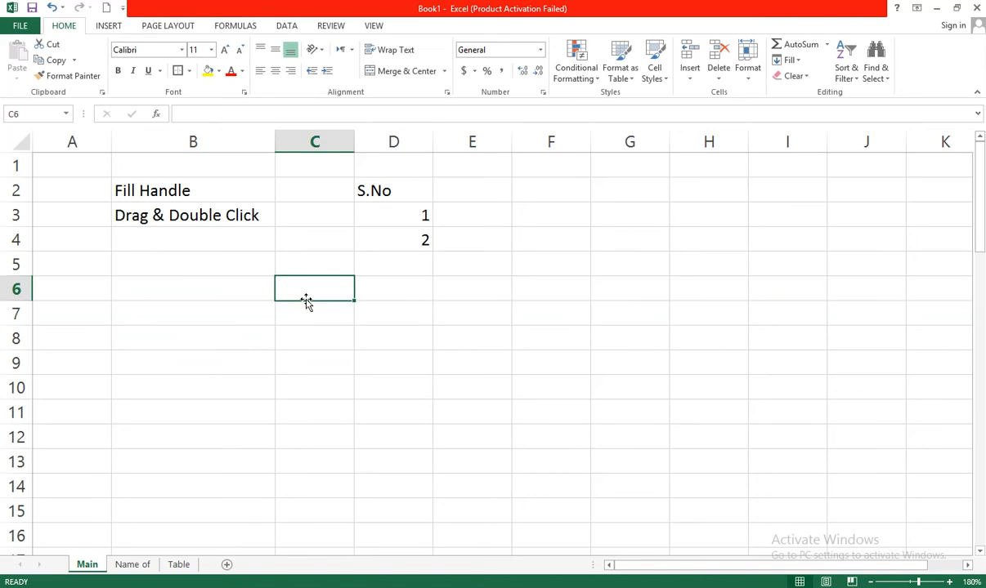
click(233, 210)
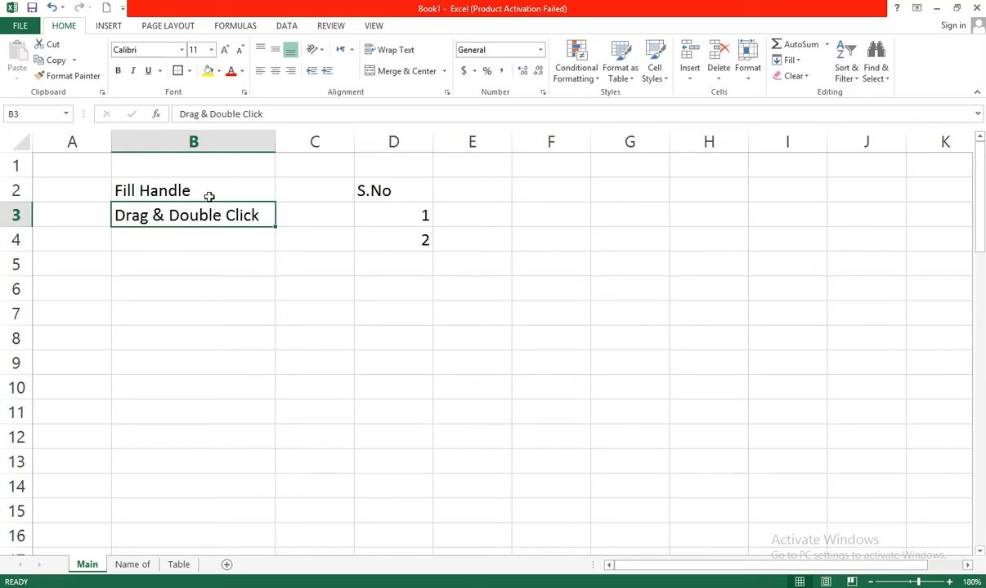
Move the Fill Handle and Drag & Double Click labels down two rows, from B2:B3 to B4:B5
drag(209, 194, 209, 221)
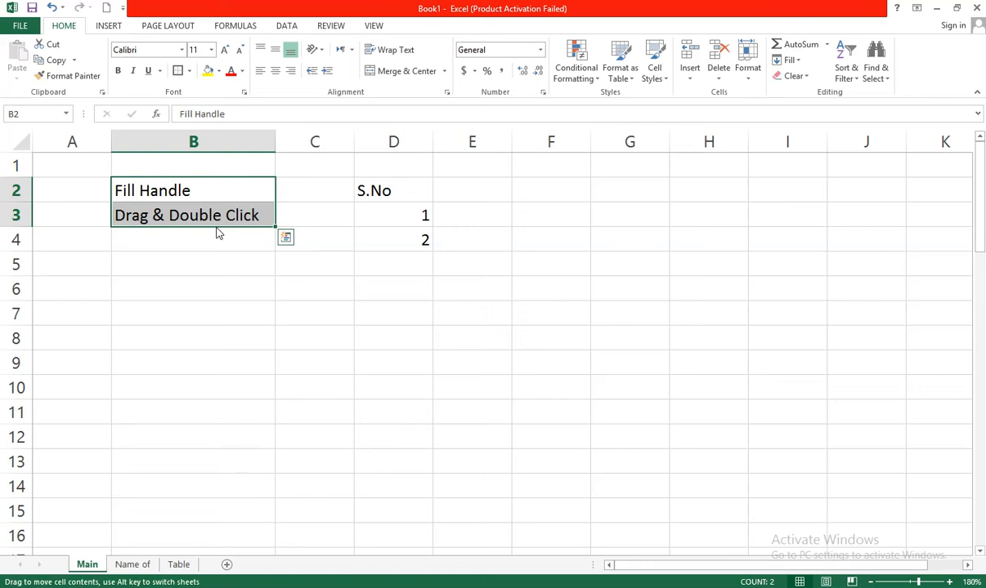
mouse_move(218, 233)
mouse_down()
mouse_move(204, 314)
mouse_move(259, 354)
mouse_move(337, 341)
mouse_move(403, 352)
mouse_move(429, 381)
mouse_move(476, 387)
mouse_move(325, 368)
mouse_move(224, 328)
mouse_move(204, 293)
mouse_move(208, 241)
mouse_up()
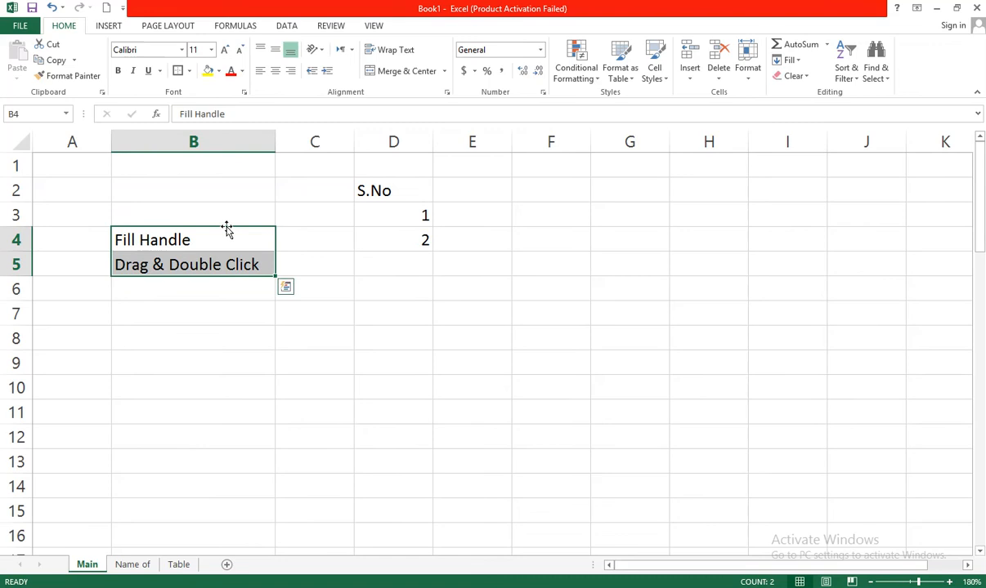
key(Up)
key(Up)
key(Up)
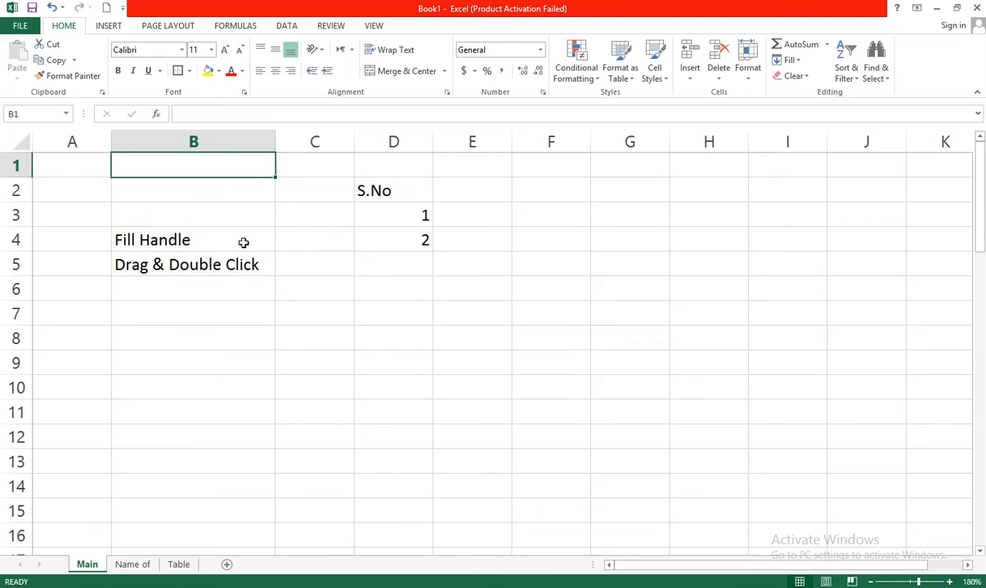
click(243, 243)
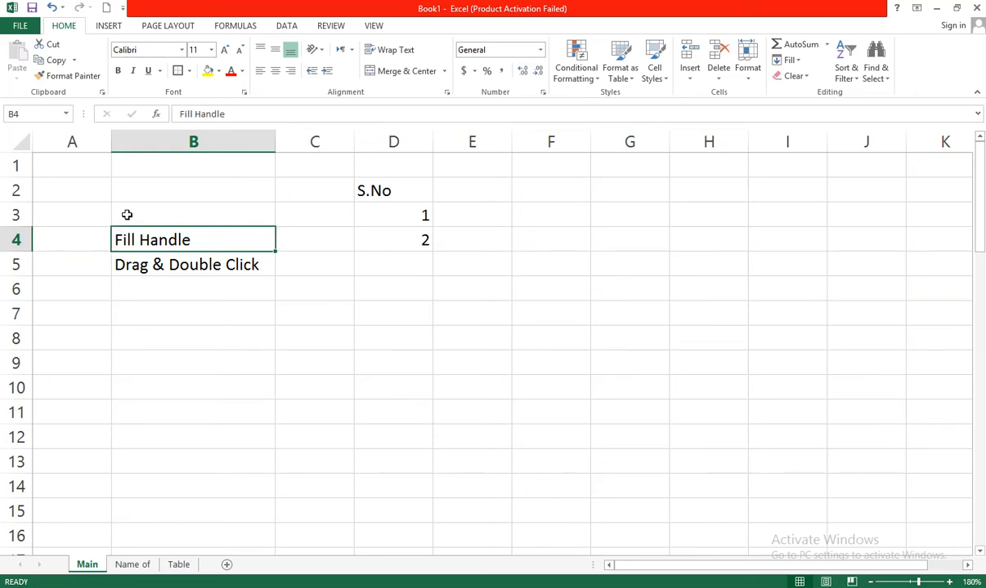
click(254, 258)
click(225, 237)
click(232, 268)
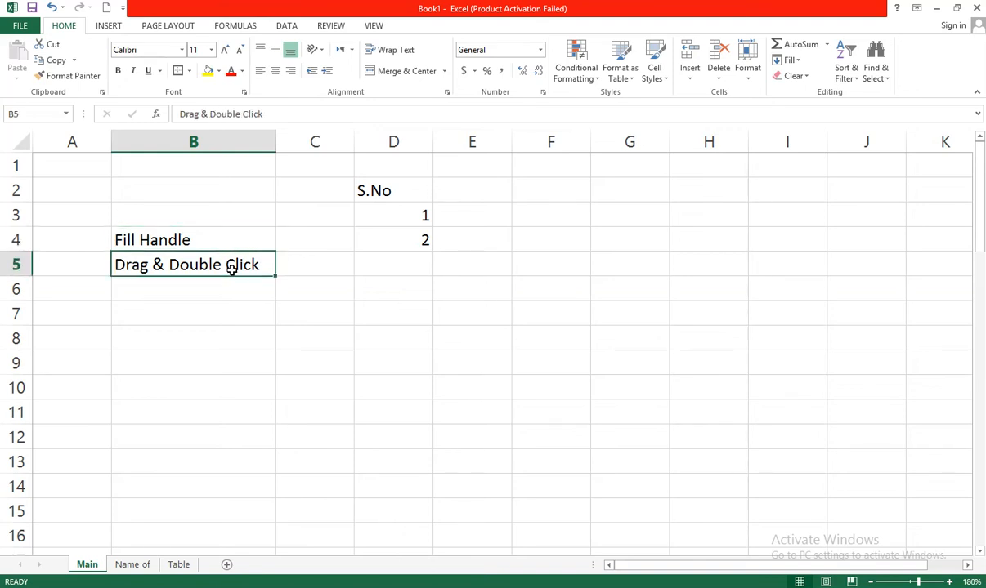
click(234, 247)
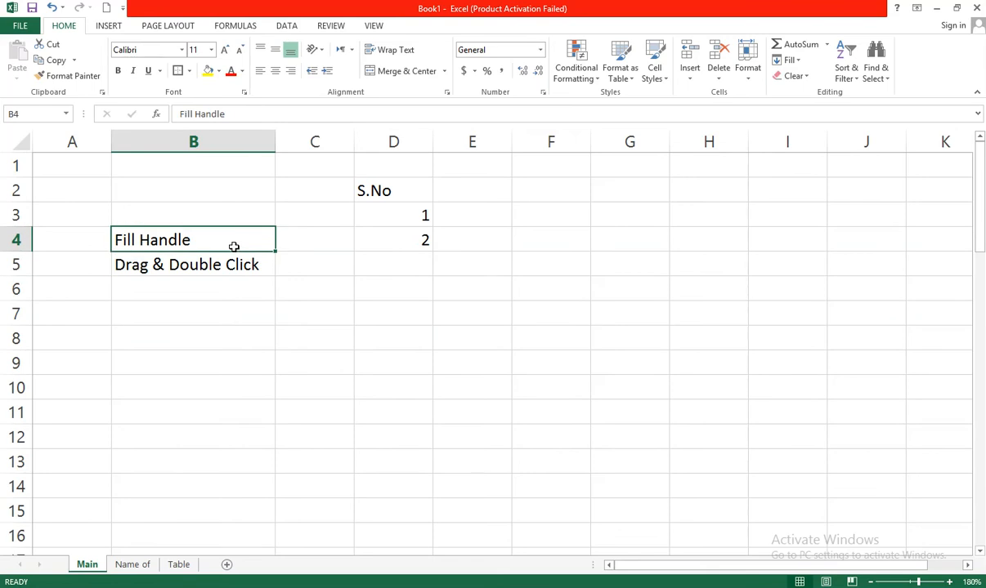
Clear the numbers 1 and 2 beneath the S.No heading in column D
click(405, 262)
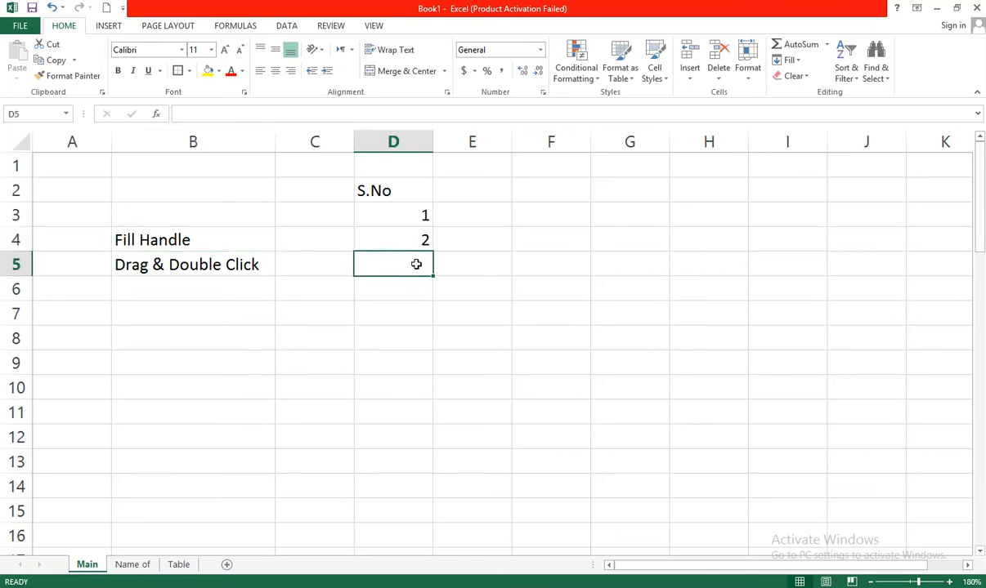
click(413, 233)
drag(417, 225, 418, 214)
key(Delete)
click(491, 257)
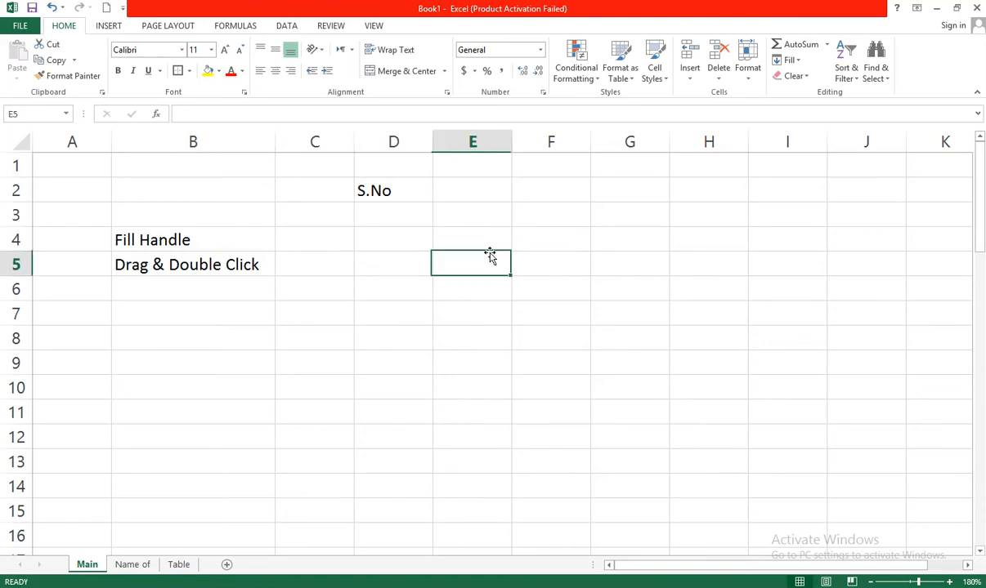
Enter 1 and 2 in the two cells beneath the S.No heading
click(408, 212)
text(1)
key(Return)
text(2)
key(Return)
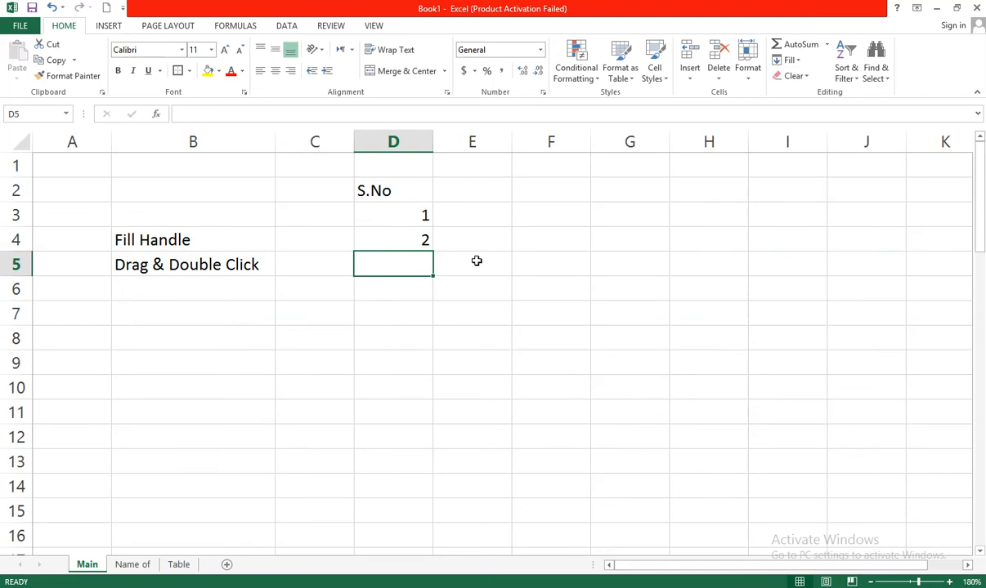
Re-enter 1 in D3, select D3:D4 and fill the S.No series down to 10 in row 12
click(421, 241)
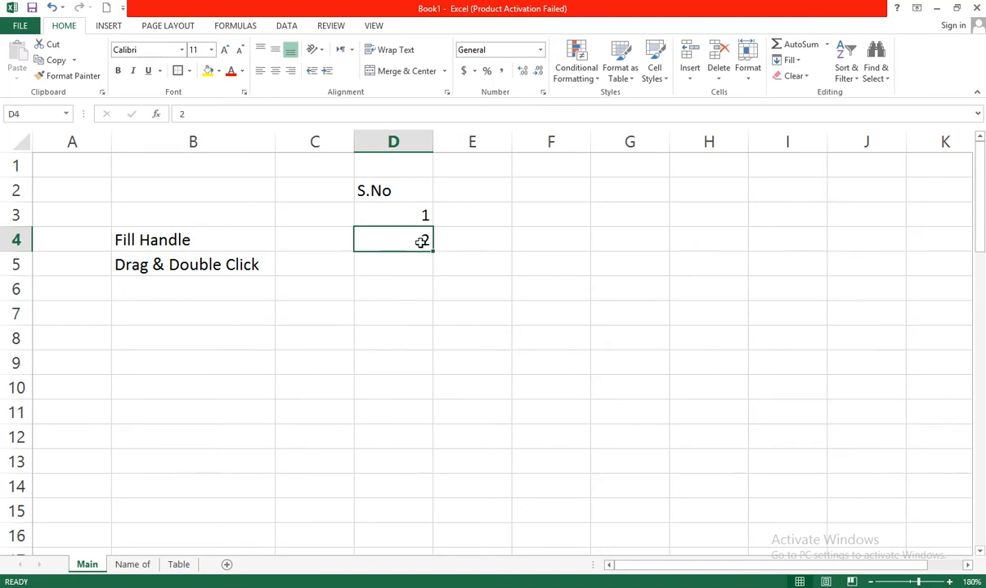
key(End)
double_click(421, 241)
key(Return)
click(420, 213)
text(1)
key(Return)
drag(420, 213, 411, 237)
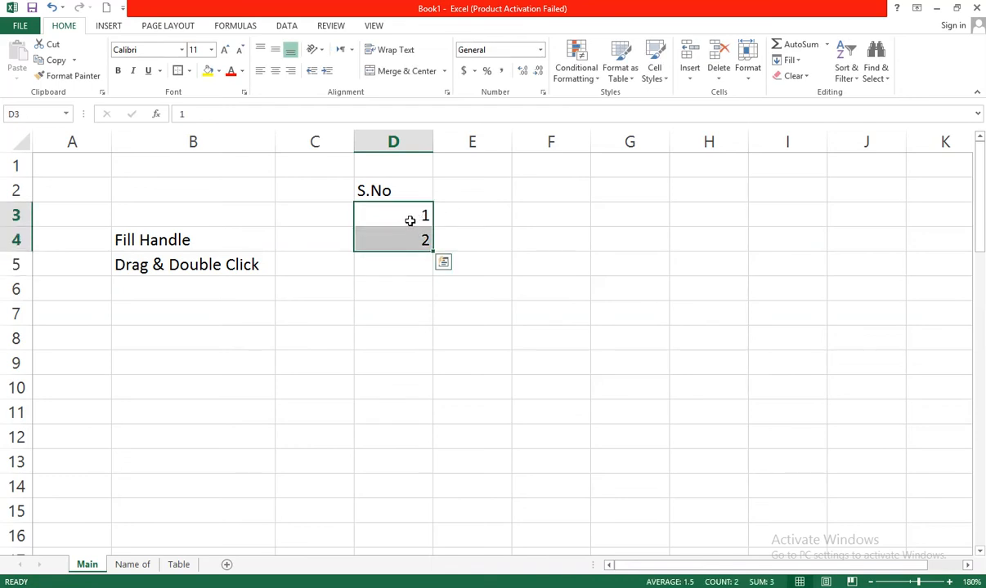
drag(433, 251, 422, 444)
click(488, 350)
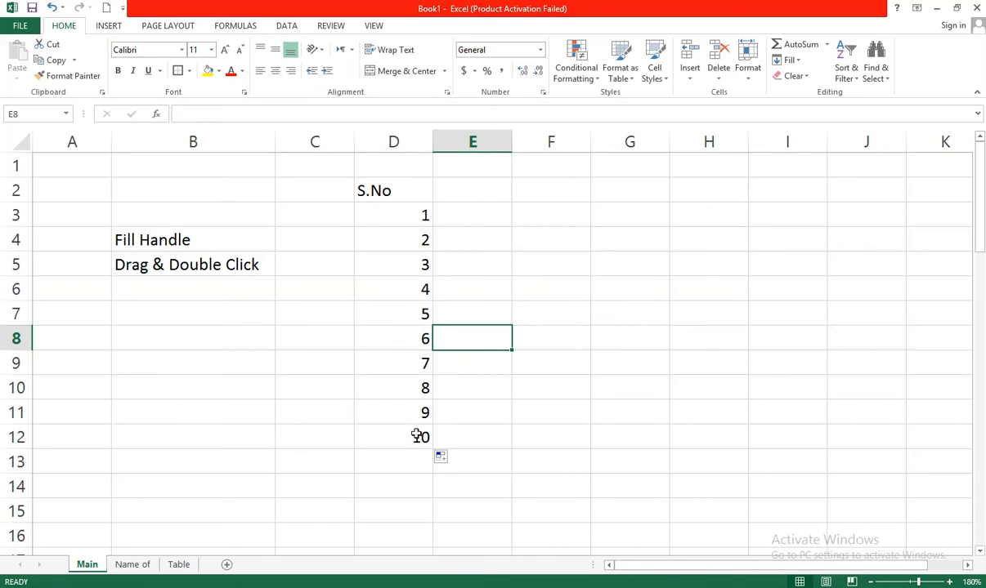
Extend the S.No numbering series further down column D to 22 in row 24
drag(417, 389, 414, 411)
click(471, 365)
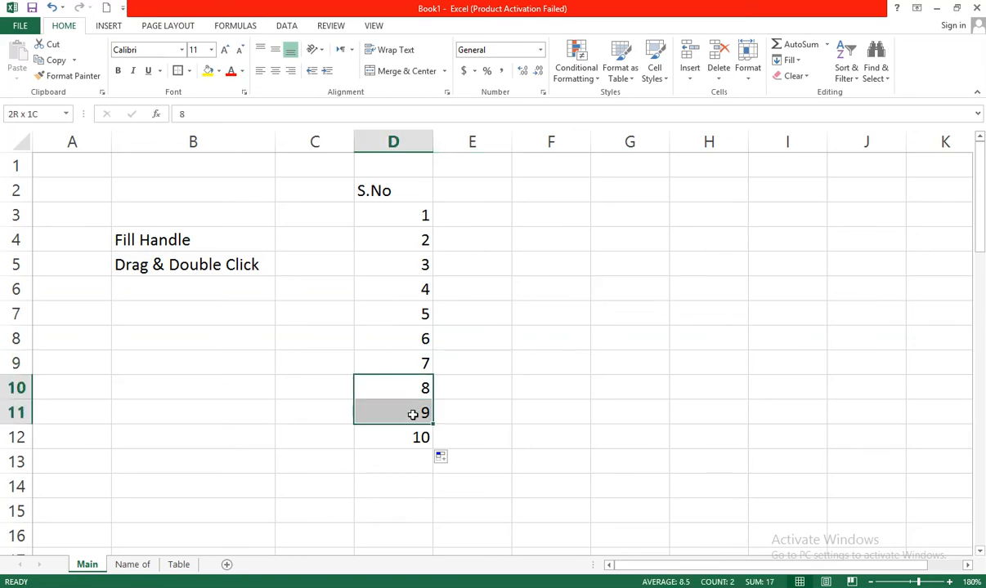
click(468, 432)
drag(418, 436, 433, 543)
click(506, 353)
click(520, 312)
drag(392, 229, 504, 416)
click(503, 416)
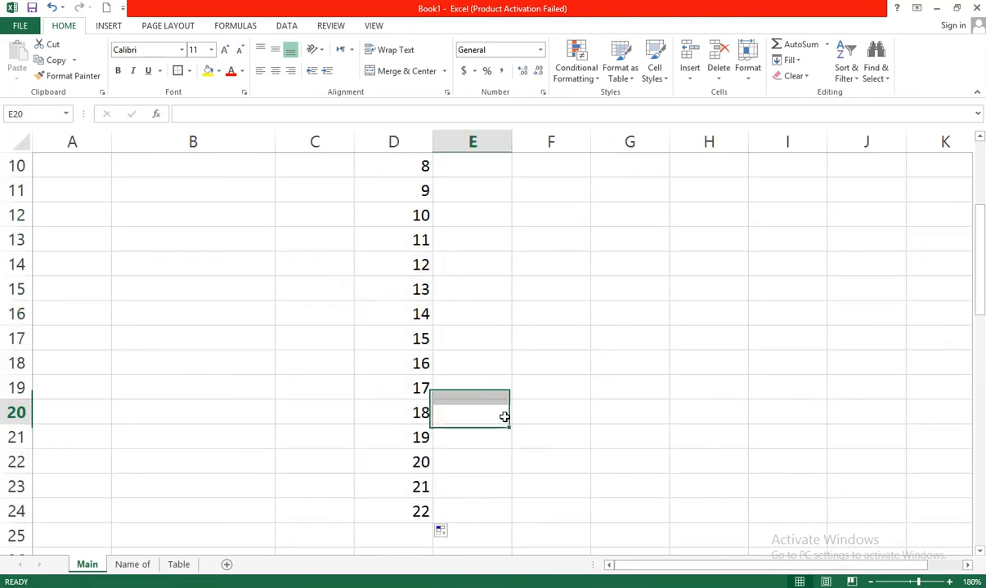
click(495, 321)
key(Up)
key(Up)
key(Up)
key(Up)
key(Up)
key(Up)
key(Up)
key(Up)
key(Up)
key(Up)
key(Up)
key(Up)
key(Up)
key(Up)
key(Up)
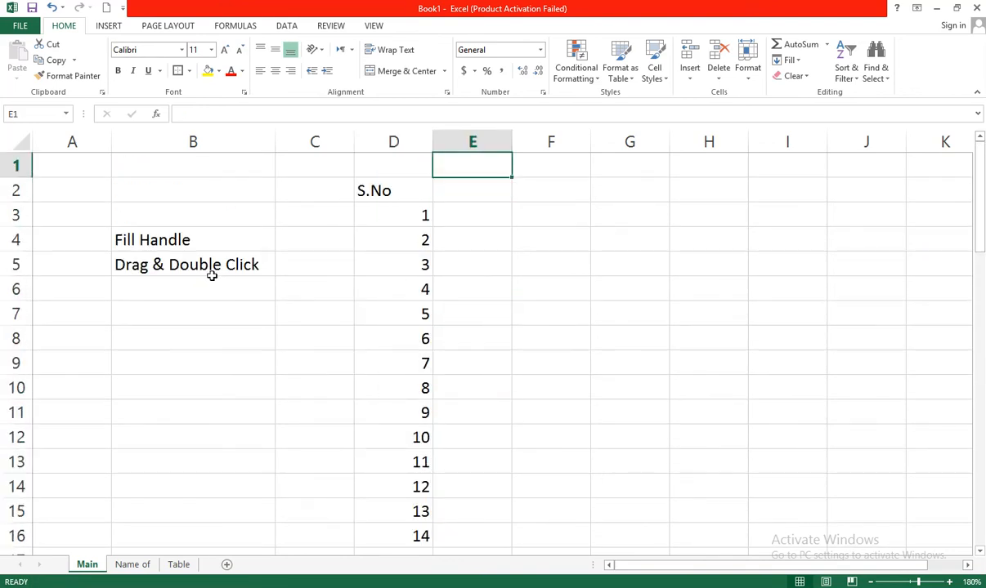
click(157, 266)
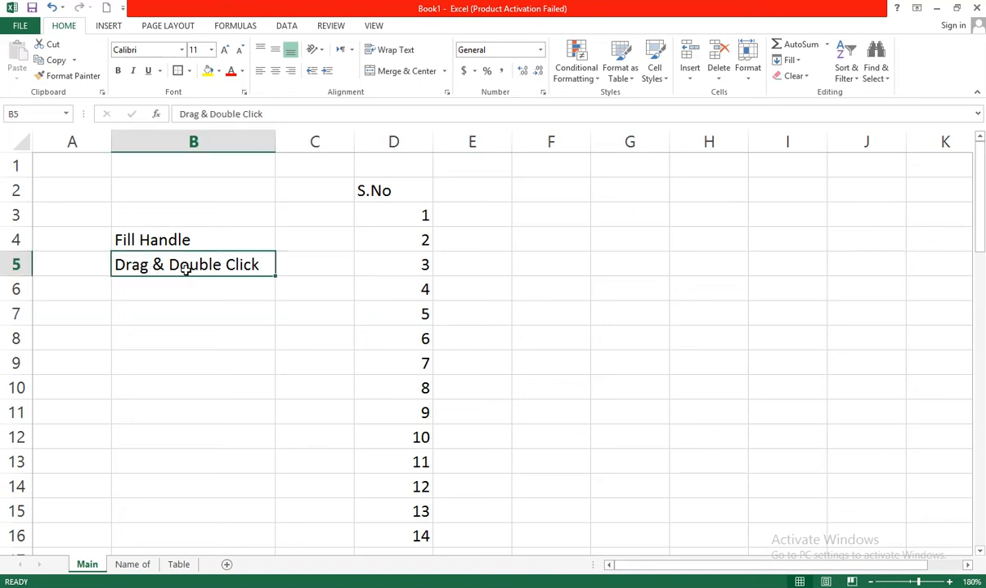
click(444, 242)
click(421, 236)
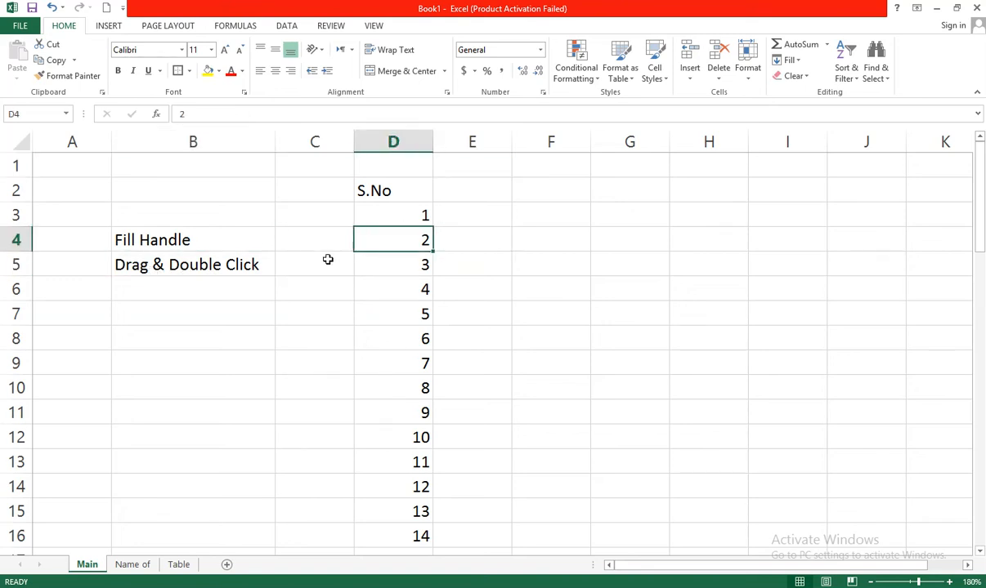
click(470, 254)
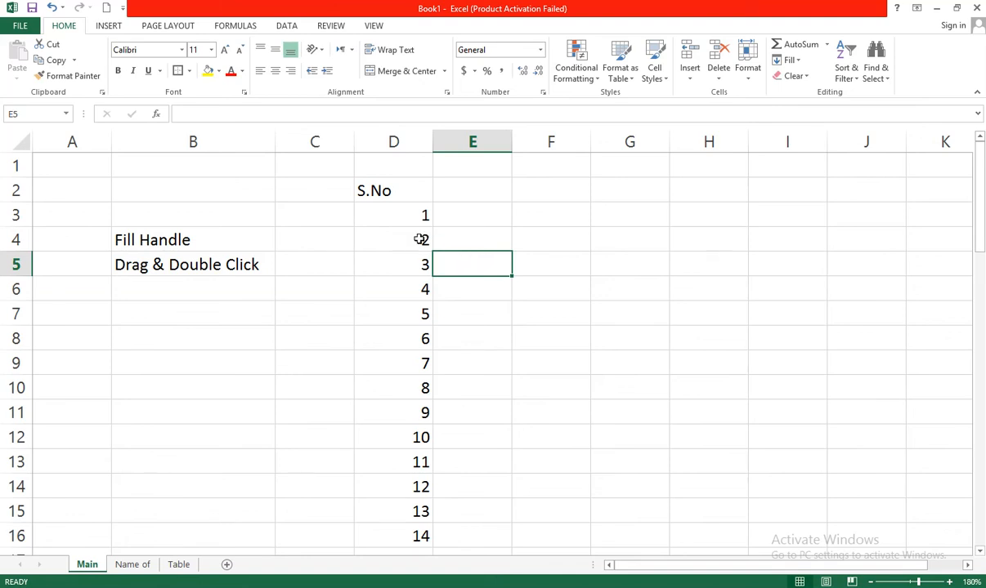
click(441, 216)
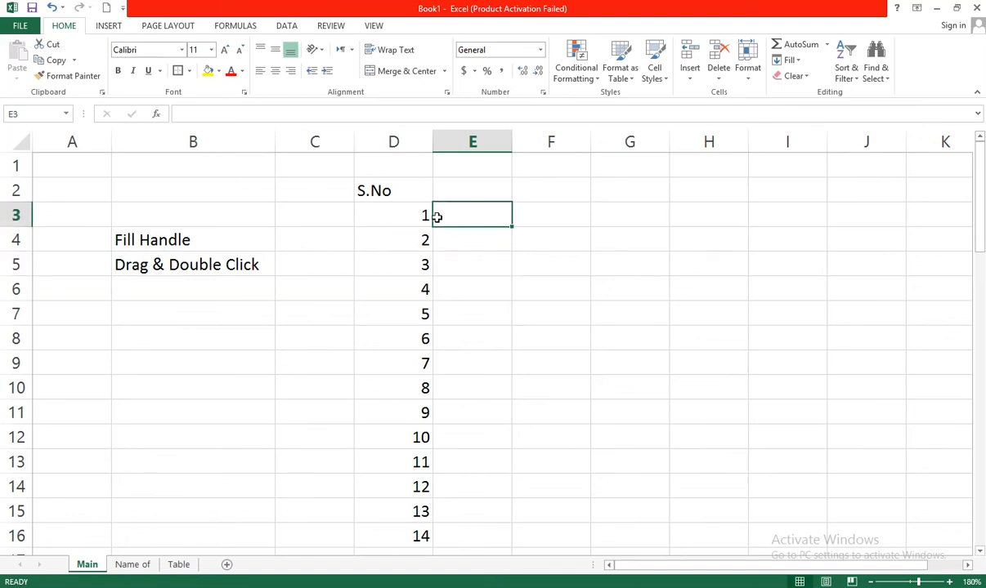
click(409, 216)
Enter 10 in E3 and 9 in E4 beside the S.No numbers
click(467, 216)
text(10)
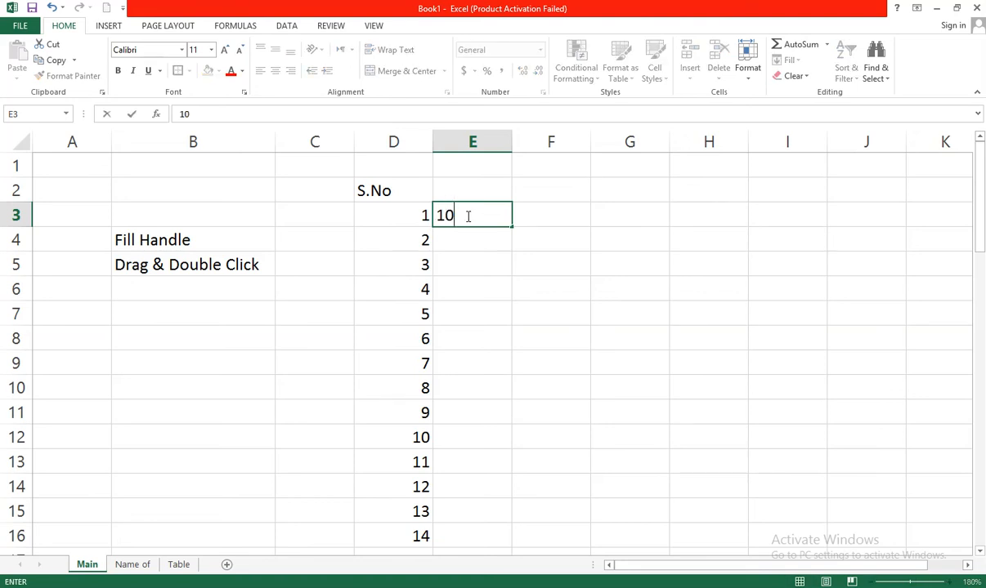
key(Return)
text(9)
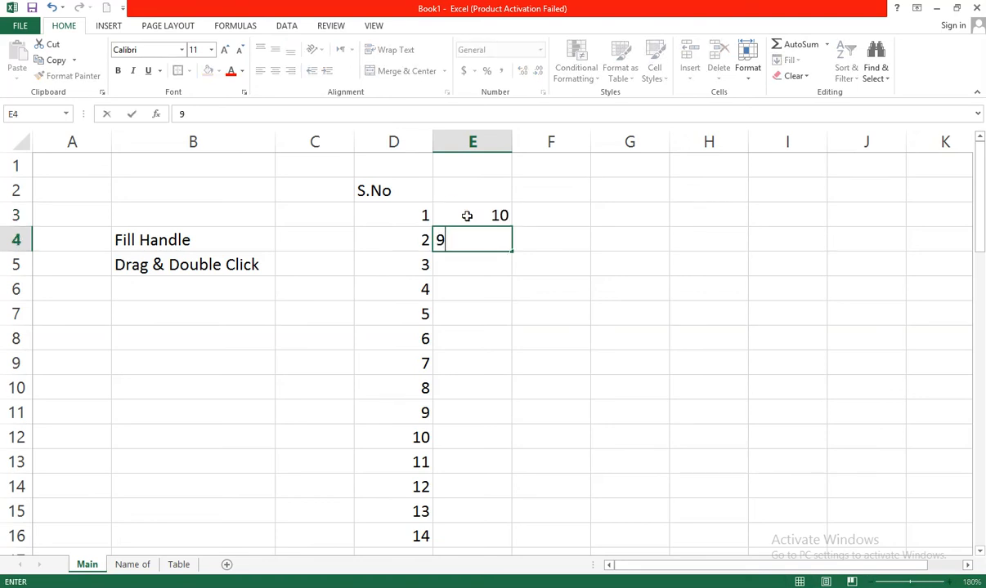
key(Return)
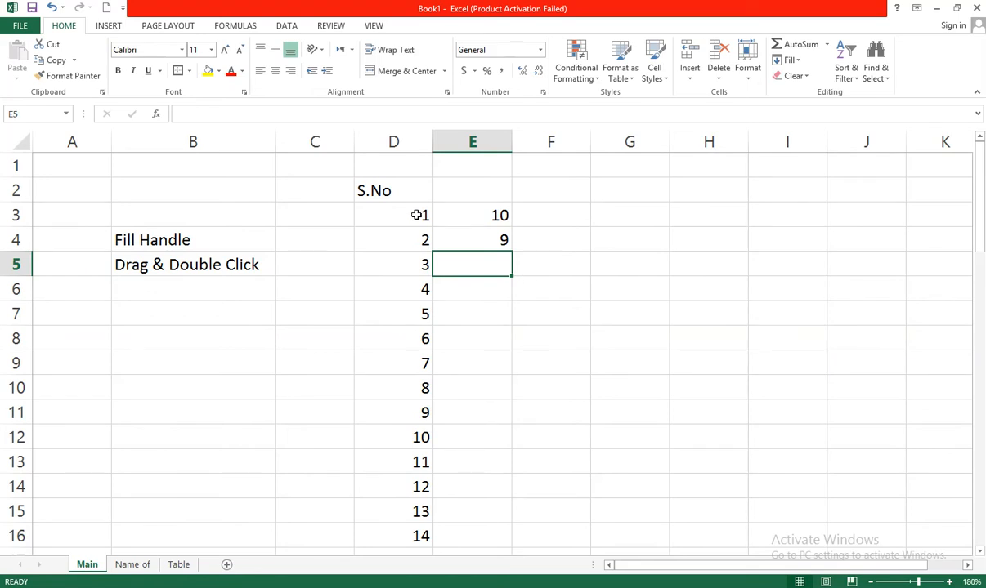
Select 10 and 9 in column E and auto-fill the descending series down alongside the S.No column
click(384, 215)
click(424, 289)
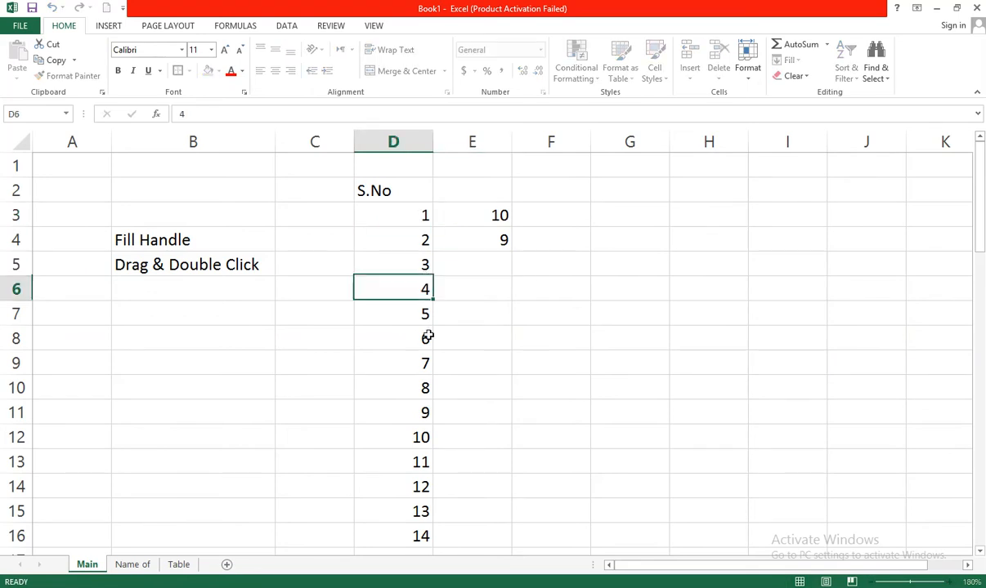
click(458, 292)
click(494, 217)
drag(495, 217, 495, 241)
double_click(513, 253)
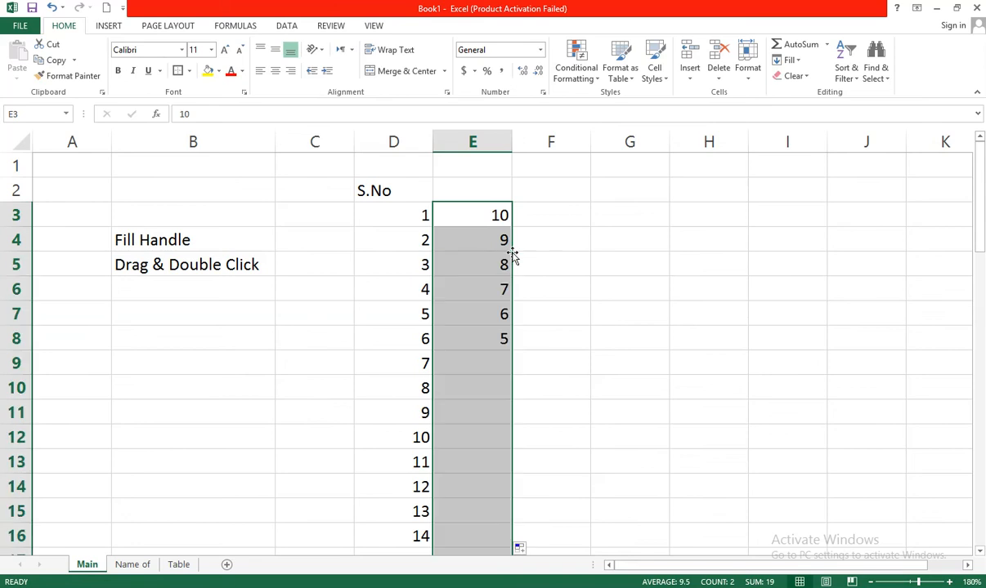
click(545, 409)
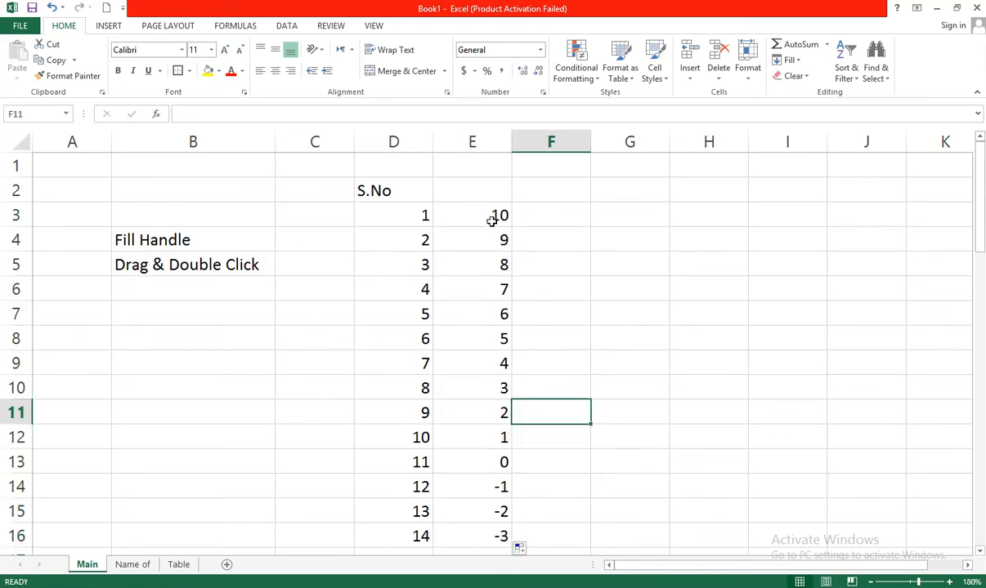
Remove the filled descending values below 9 in column E
drag(490, 217, 490, 276)
click(560, 486)
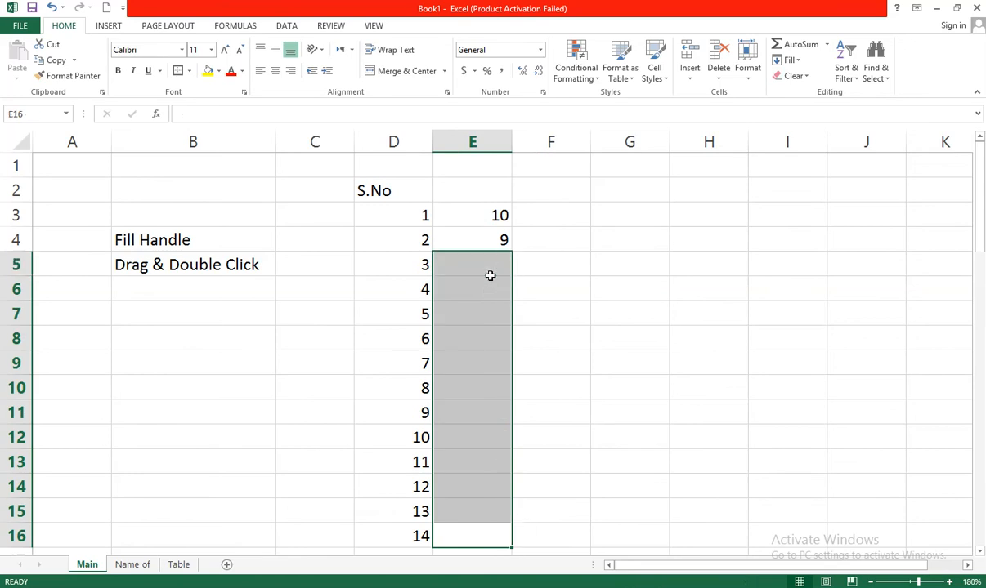
Delete the S.No numbers below 1 in column D, from D4 down to row 16
drag(393, 230, 403, 552)
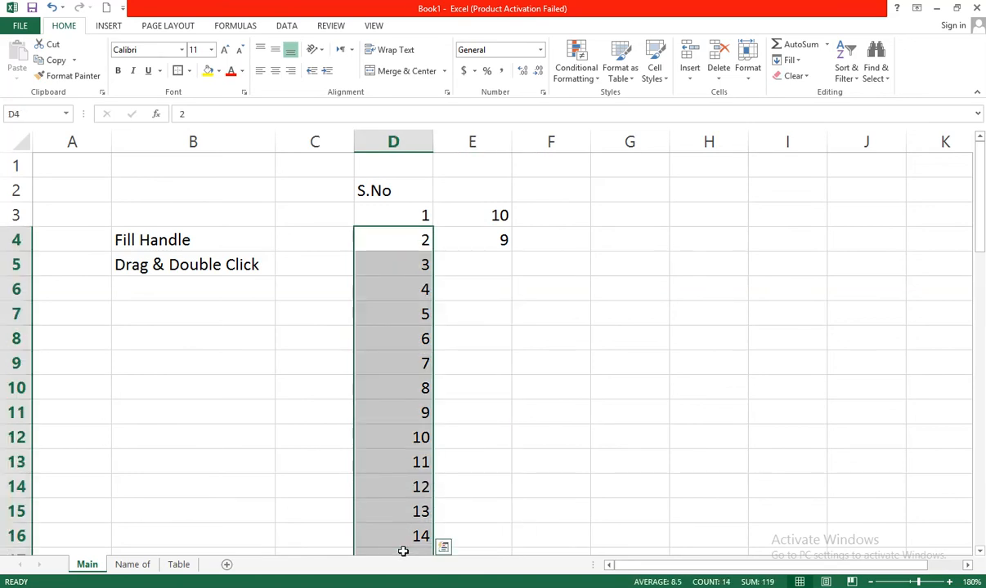
key(Delete)
Enter 2 in D4 below the first S.No value
click(478, 239)
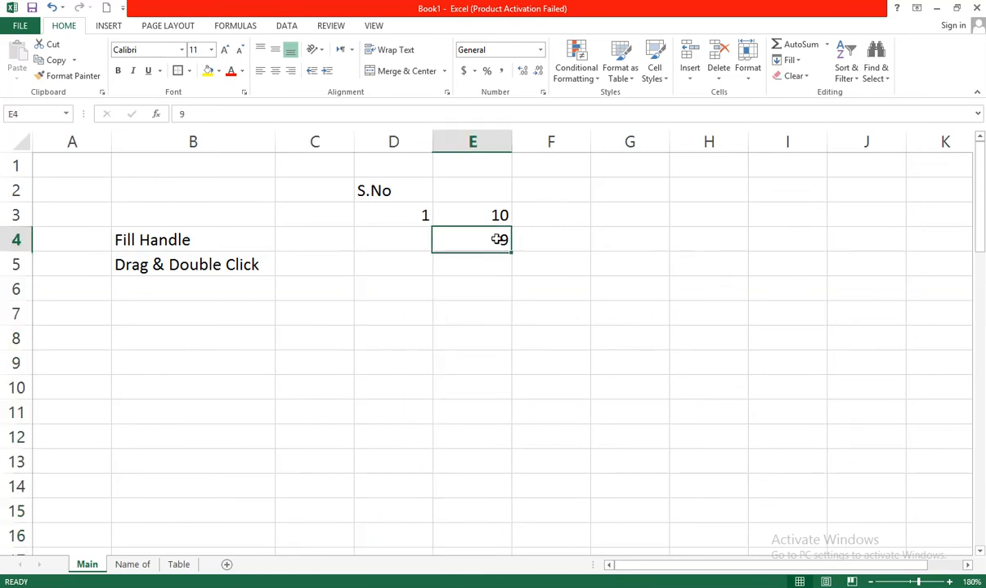
shift+click(497, 217)
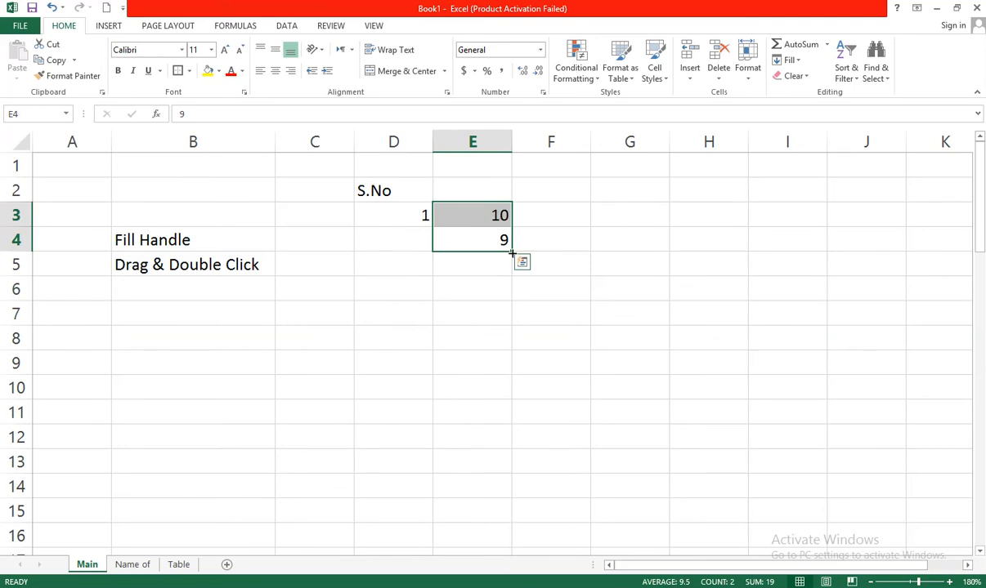
click(419, 237)
text(2)
key(Return)
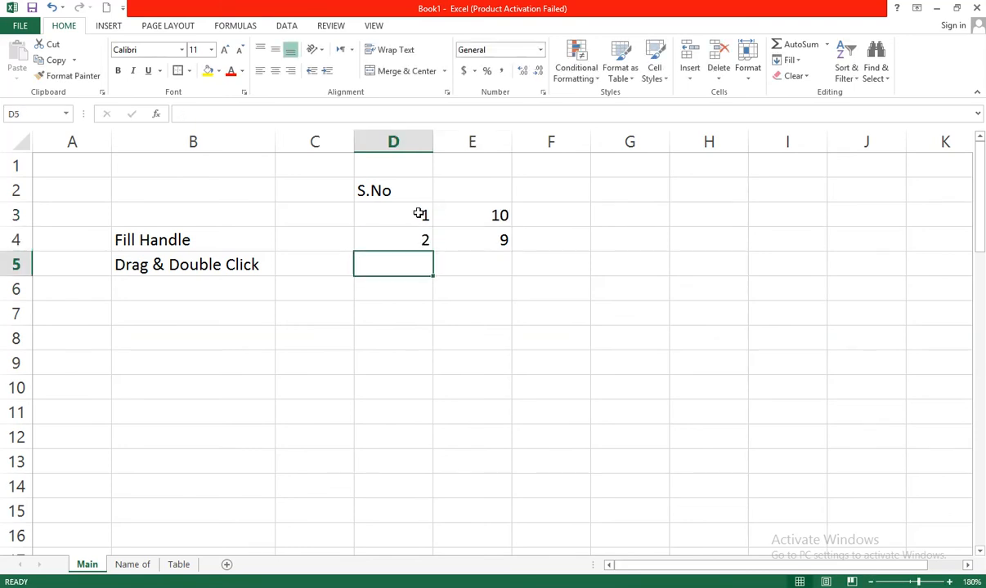
Enter 1 in each cell of column F from F3 down to F17
click(418, 241)
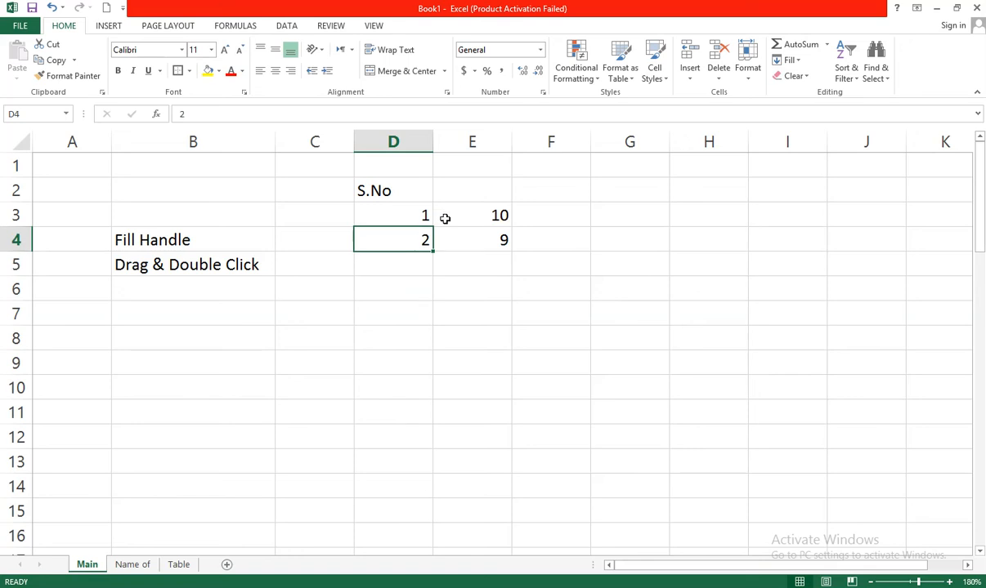
click(544, 212)
text(1)
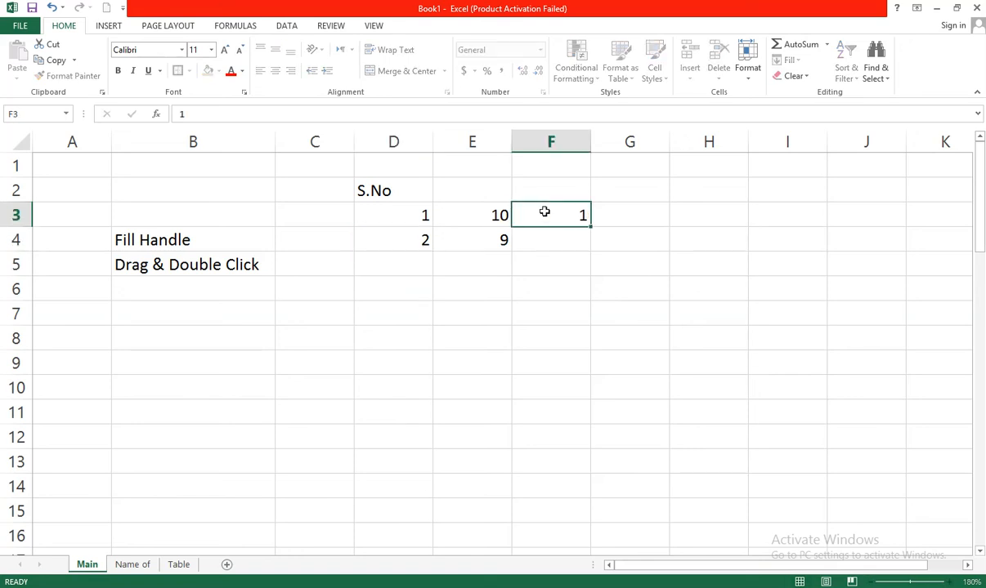
key(Return)
text(1)
key(Return)
text(1)
key(Return)
text(1)
key(Return)
text(1)
key(Return)
text(1)
key(Return)
text(1)
key(Return)
text(1)
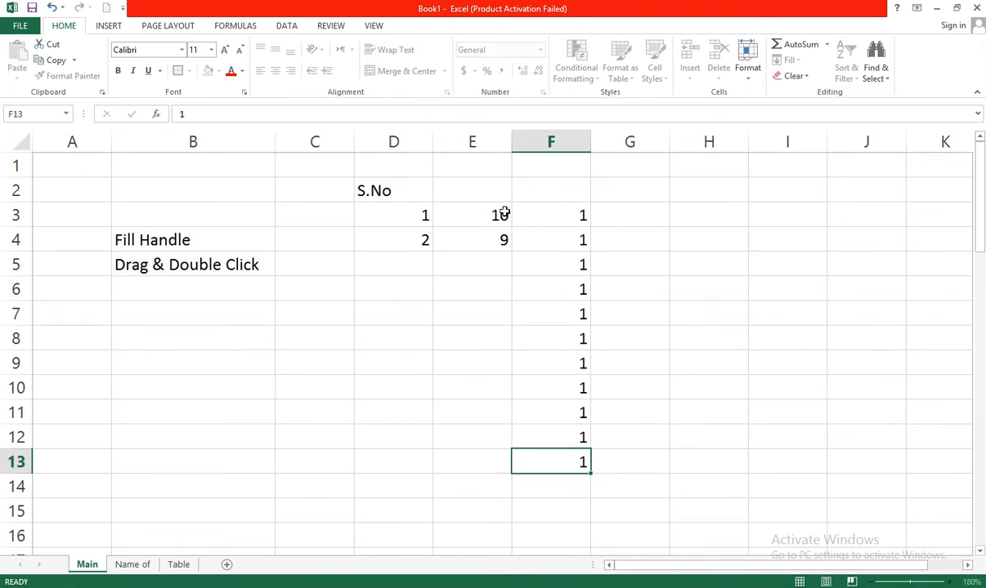
key(Return)
text(1)
key(Return)
text(1)
key(Return)
text(1)
key(Return)
text(1)
key(Return)
Select 10 and 9 in column E and double-click the fill handle to fill the descending series down
drag(496, 221, 496, 231)
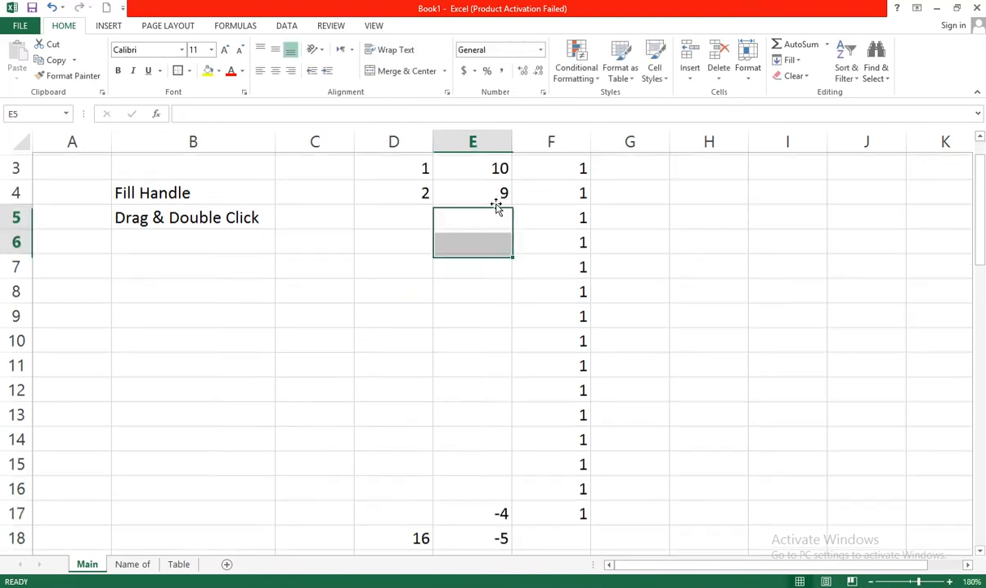
drag(498, 188, 501, 163)
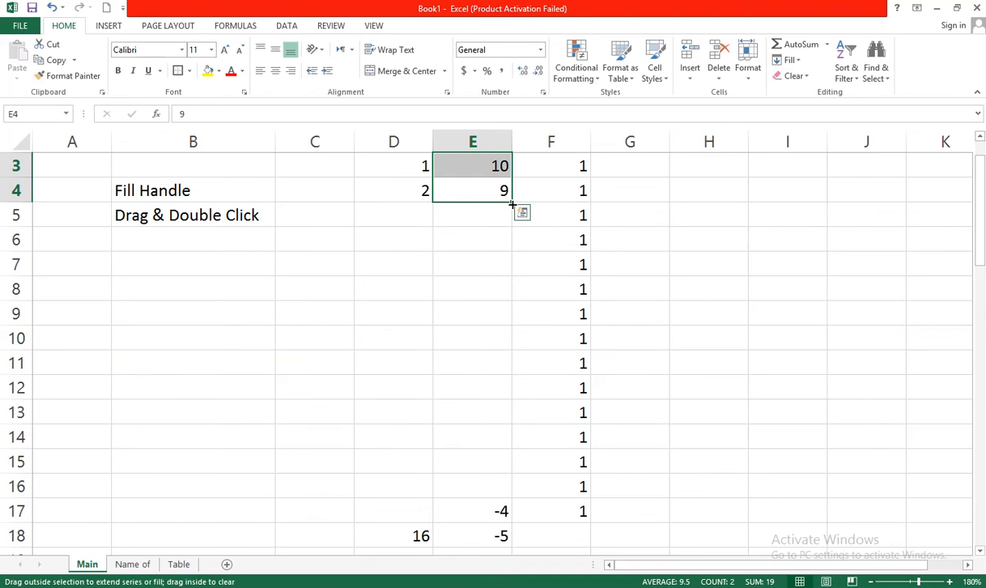
double_click(513, 204)
Clear the leftover values below the series in E17:E18 and D18
drag(499, 509, 449, 547)
key(Delete)
click(416, 539)
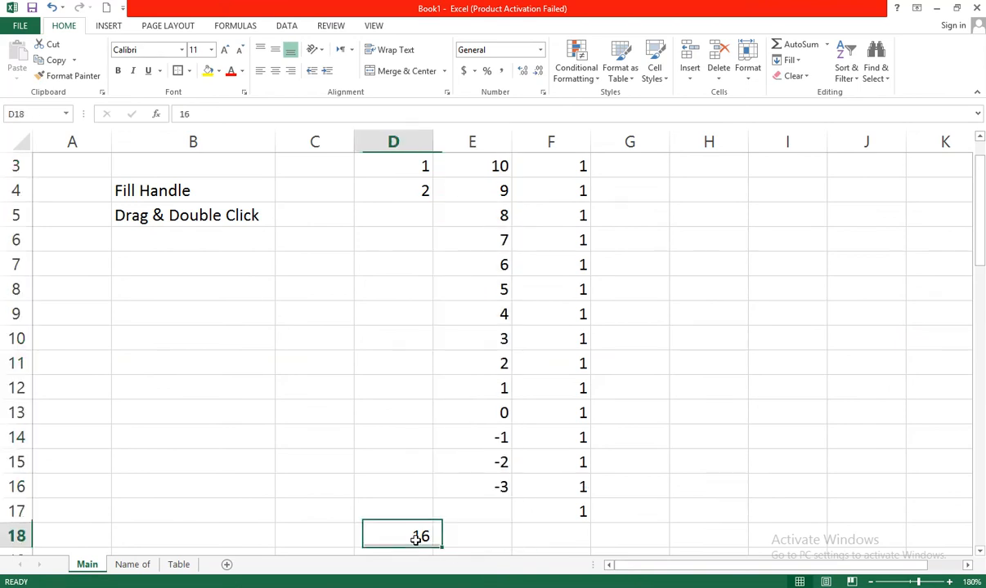
key(Delete)
Clear the 1 values from F3 down to F16
click(579, 314)
click(490, 220)
key(Up)
key(Up)
key(Up)
key(Up)
key(Down)
key(Down)
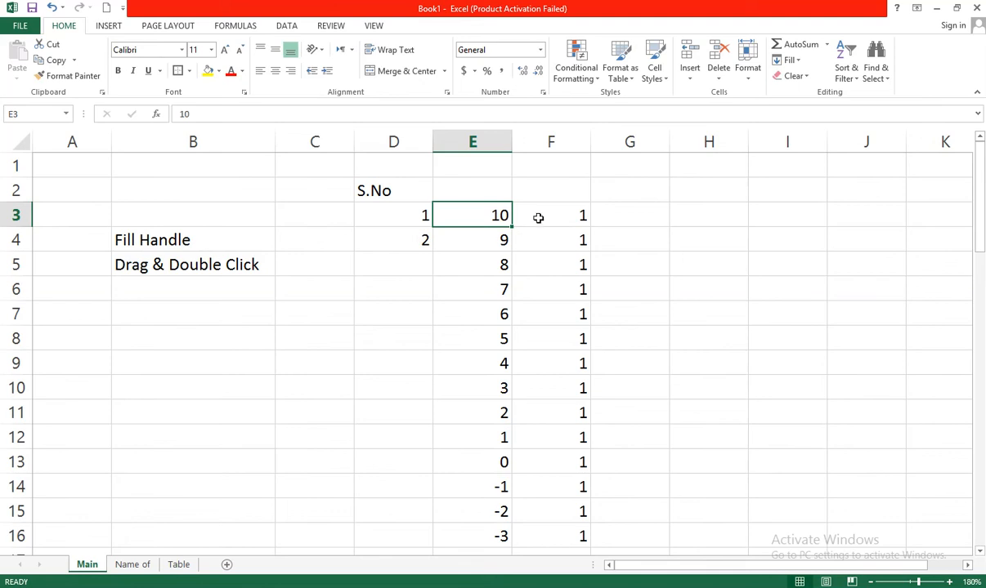
drag(558, 215, 554, 534)
key(Delete)
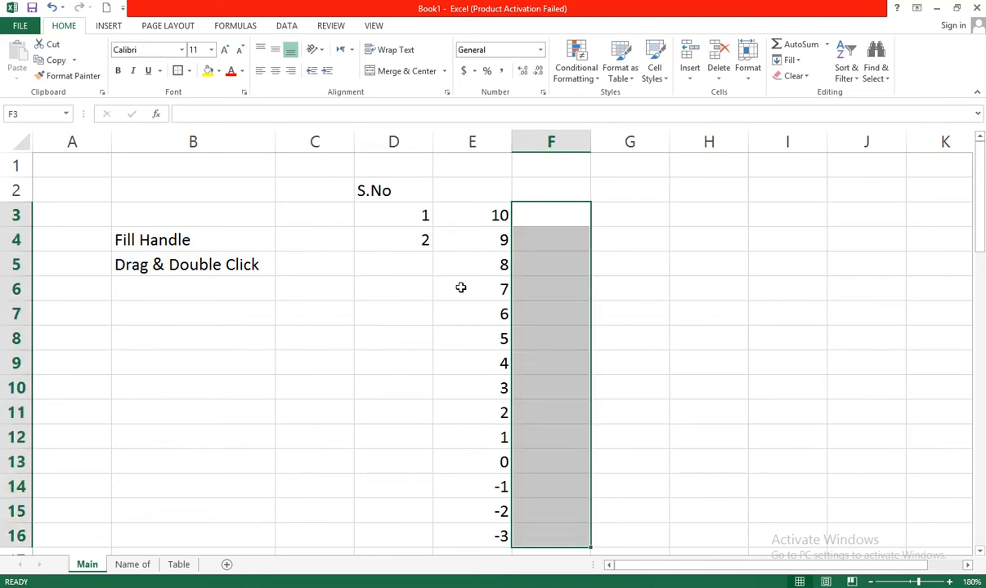
Clear the whole descending series from column E
drag(487, 276, 487, 538)
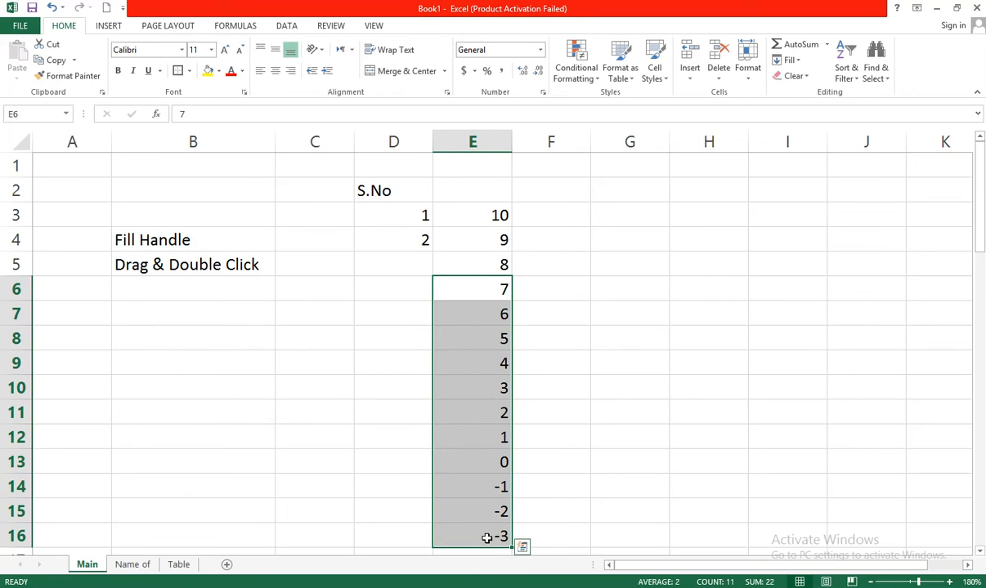
key(Delete)
click(596, 214)
drag(499, 216, 497, 292)
click(497, 293)
drag(505, 213, 502, 264)
key(Delete)
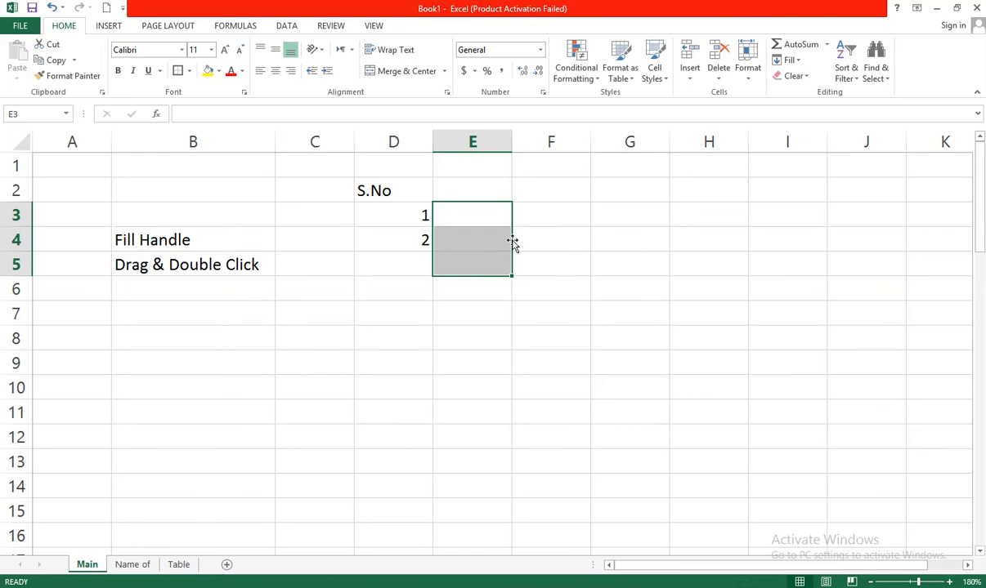
Enter Computer in E3 and copy that cell
click(488, 226)
text(Computer)
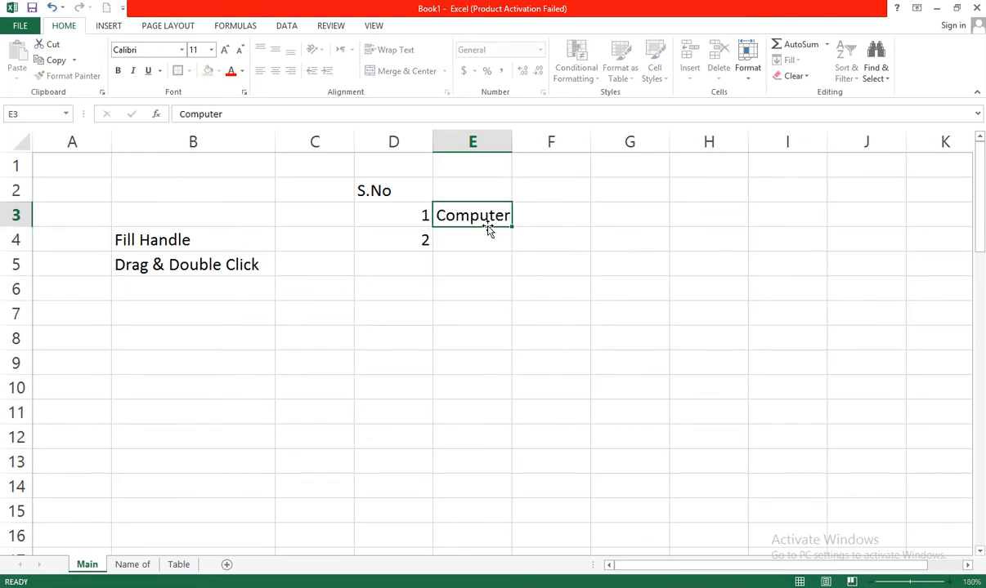
key(Return)
key(Up)
key(ctrl+c)
Paste Computer into E3 through E18
key(ctrl+Down)
key(Up)
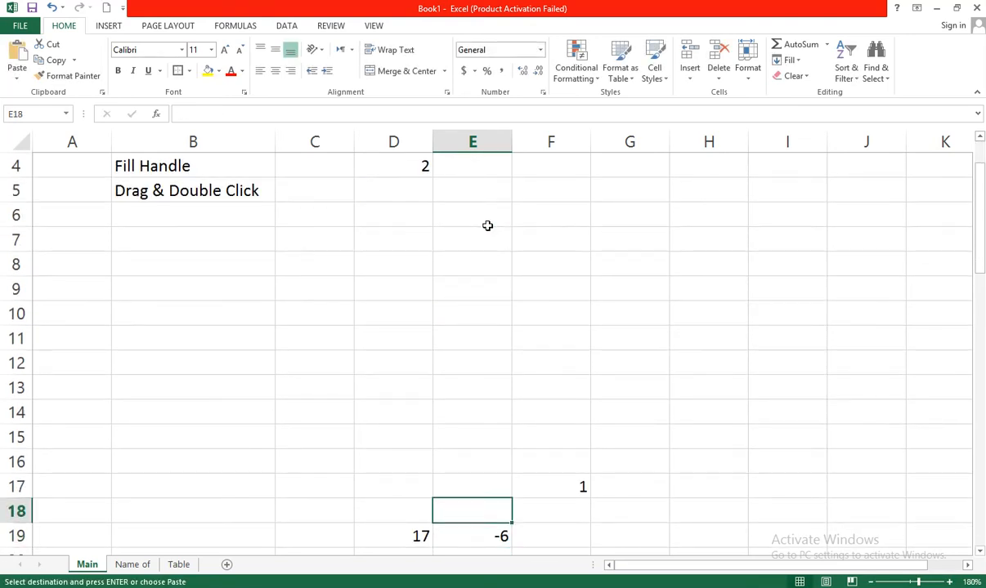
key(shift+Up)
key(shift+Up)
key(shift+Up)
key(shift+Up)
key(ctrl+shift+Up)
drag(487, 225, 488, 229)
key(ctrl+v)
Select 1 and 2 in column D and double-click the fill handle to fill the S.No series beside the Computer column
click(425, 237)
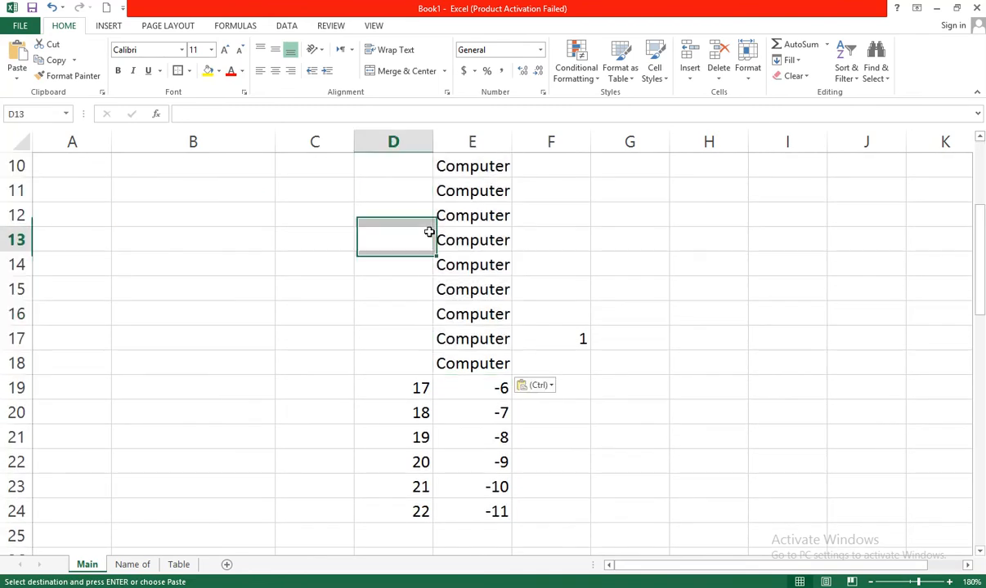
click(417, 218)
key(ctrl+Up)
key(ctrl+Up)
key(ctrl+Up)
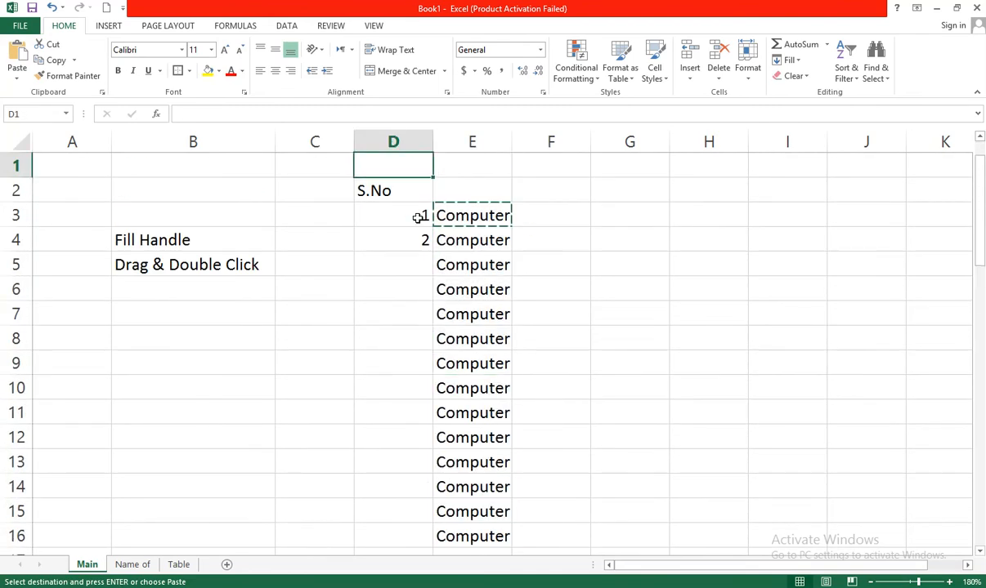
click(408, 258)
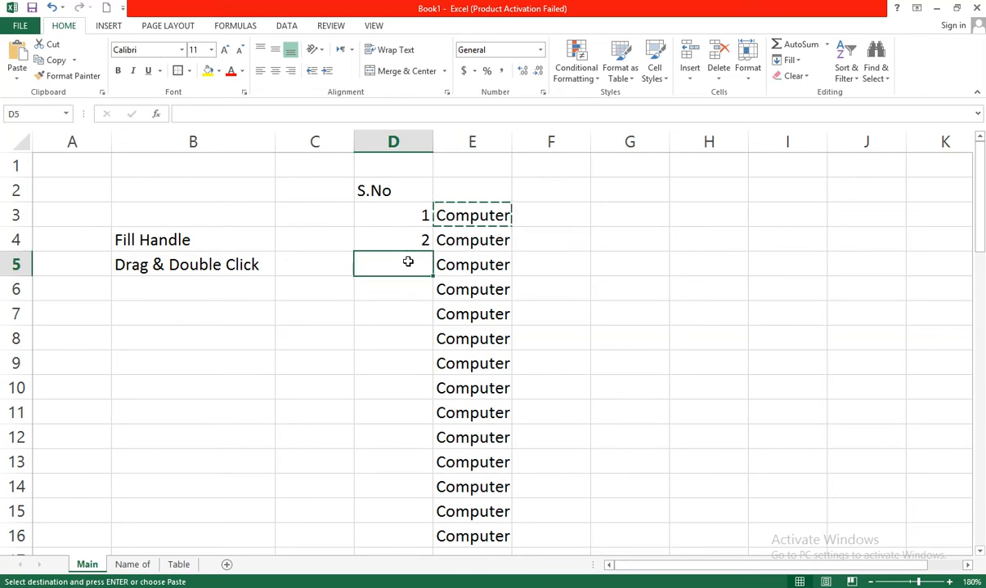
drag(421, 217, 416, 238)
key(Escape)
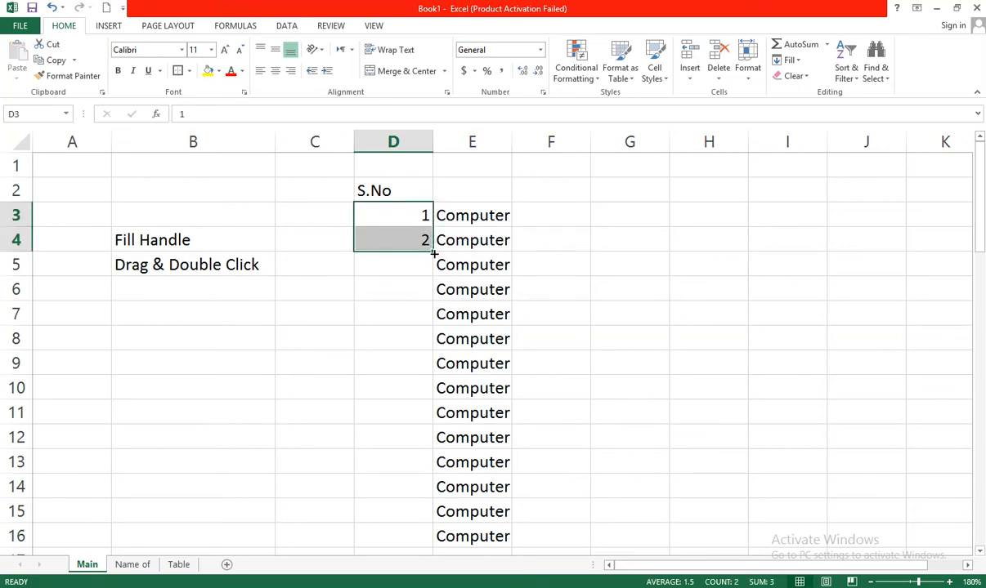
double_click(433, 253)
Review the filled S.No numbers in column D
click(396, 255)
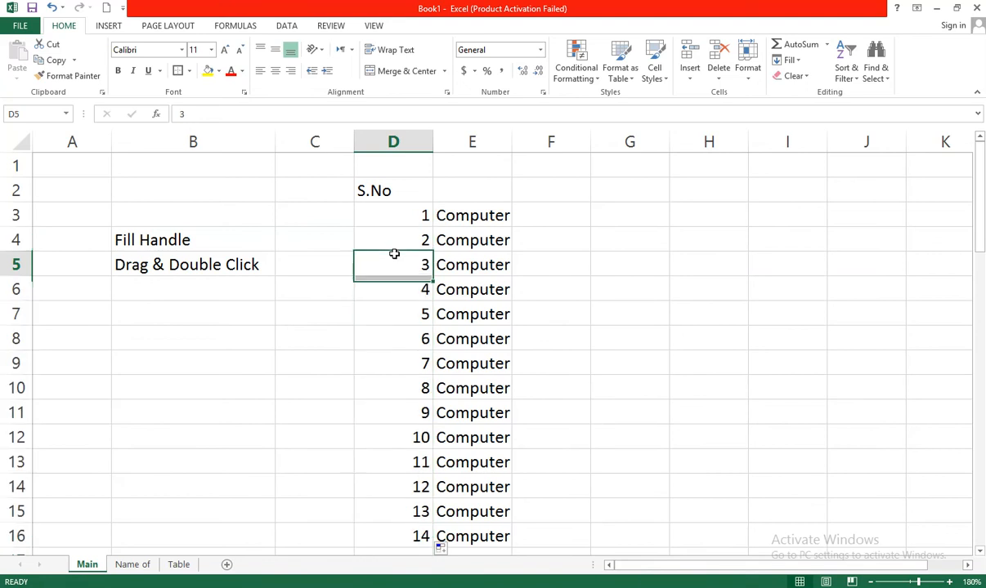
key(Return)
key(Down)
key(Down)
key(Down)
key(Down)
key(Down)
key(Down)
key(Down)
key(Down)
key(Down)
key(Down)
key(Down)
key(Down)
key(Down)
key(Down)
key(Down)
key(Down)
key(Down)
key(Up)
key(Up)
key(Up)
key(Up)
key(Up)
key(Up)
key(Up)
key(Up)
key(Up)
key(Up)
key(Up)
key(Up)
key(Up)
key(Up)
key(Up)
key(Up)
key(Up)
key(Up)
key(Up)
key(Up)
key(Up)
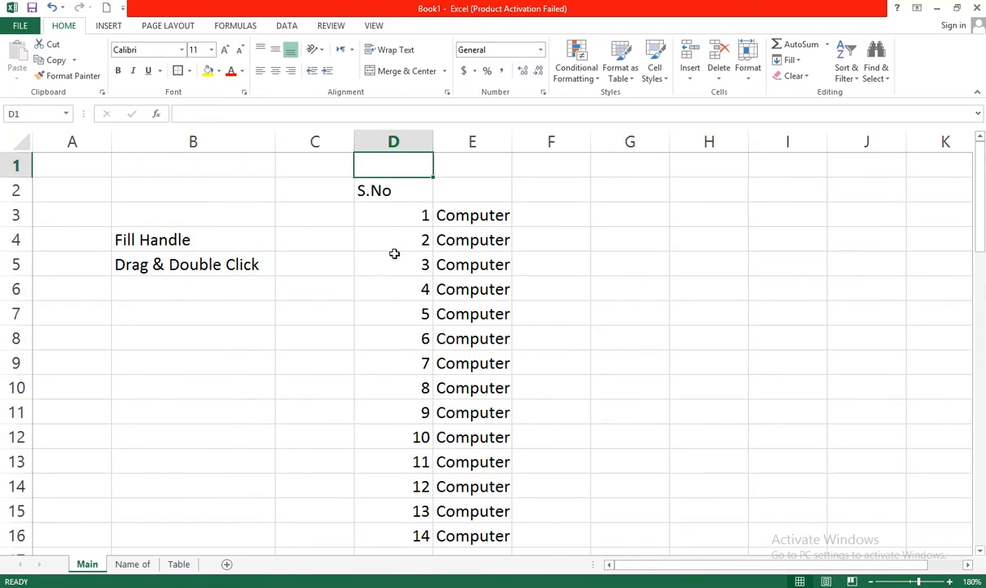
click(537, 290)
click(407, 268)
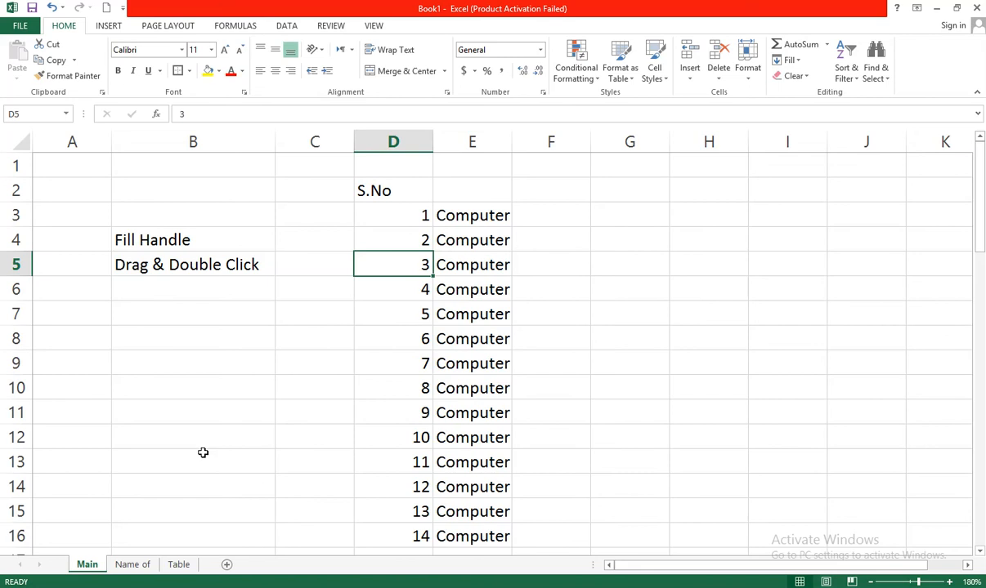
Switch to the Name of sheet and enter Monday in A5 under Name of days
click(135, 564)
click(225, 202)
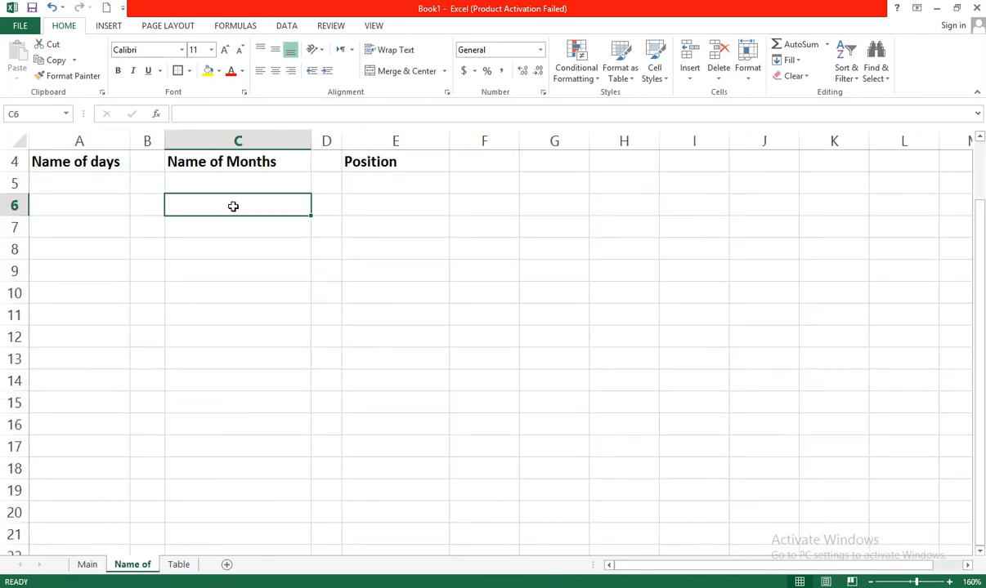
click(362, 207)
click(90, 178)
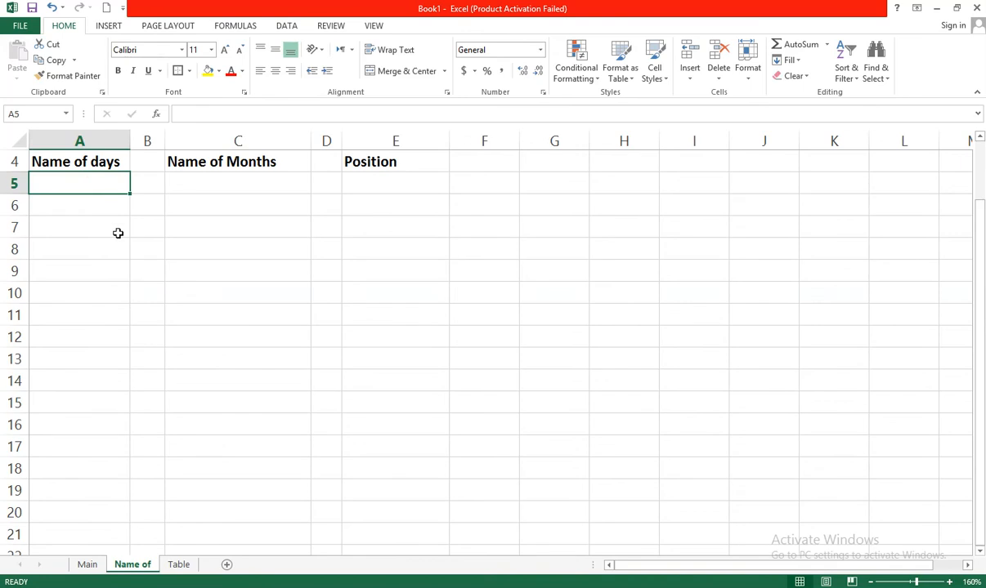
text(Mo)
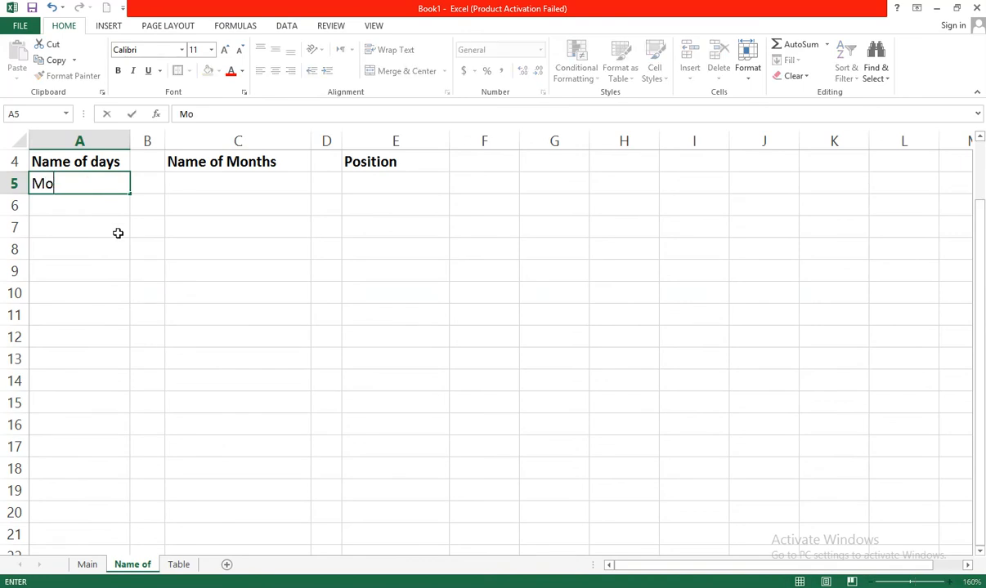
text(nday)
key(Return)
Enter Tuesday in A6 and drag the fill handle down to row 17 to fill the day names
text(Tuesda)
drag(106, 186, 124, 456)
Review the filled day names in column A
click(154, 342)
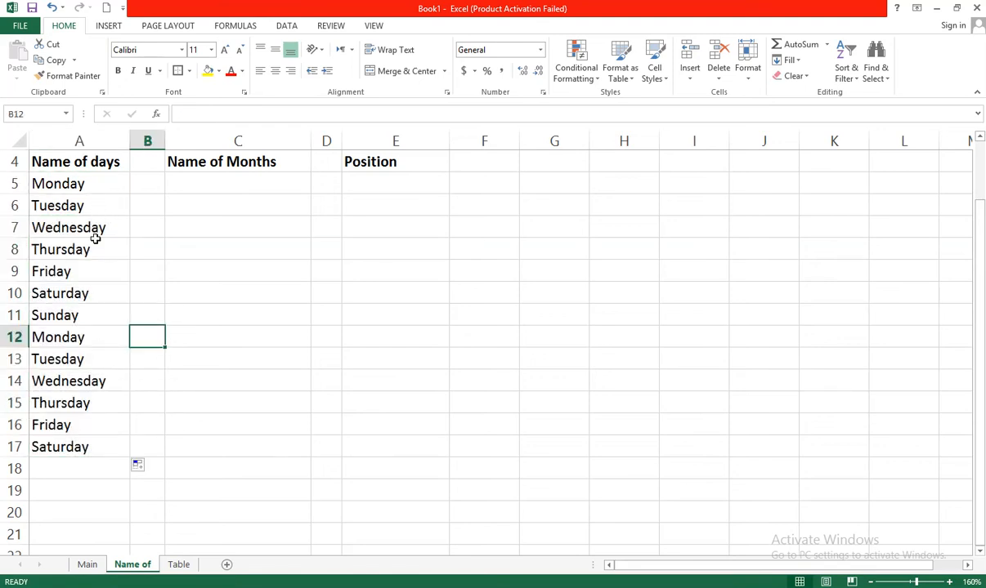
click(104, 337)
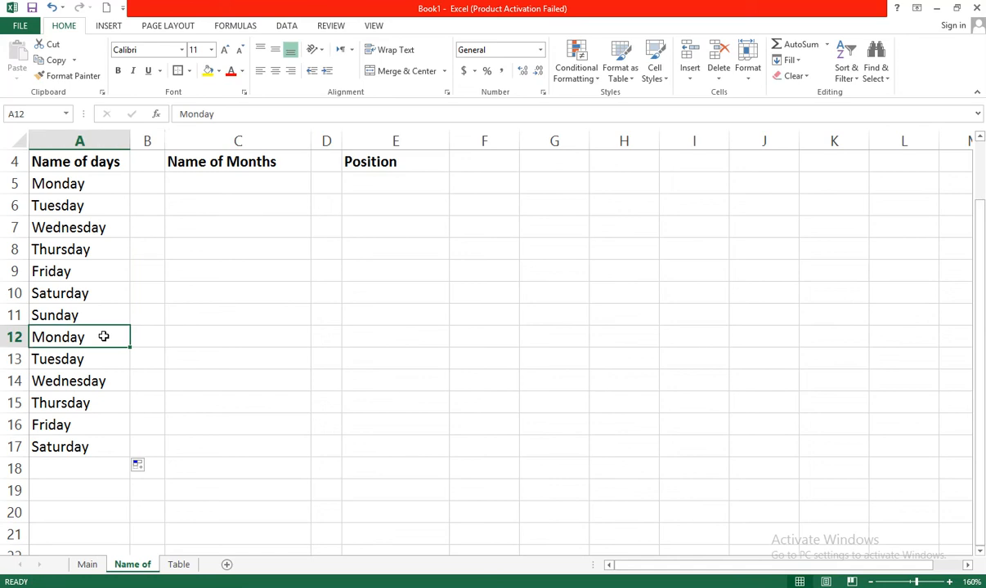
click(99, 399)
click(207, 291)
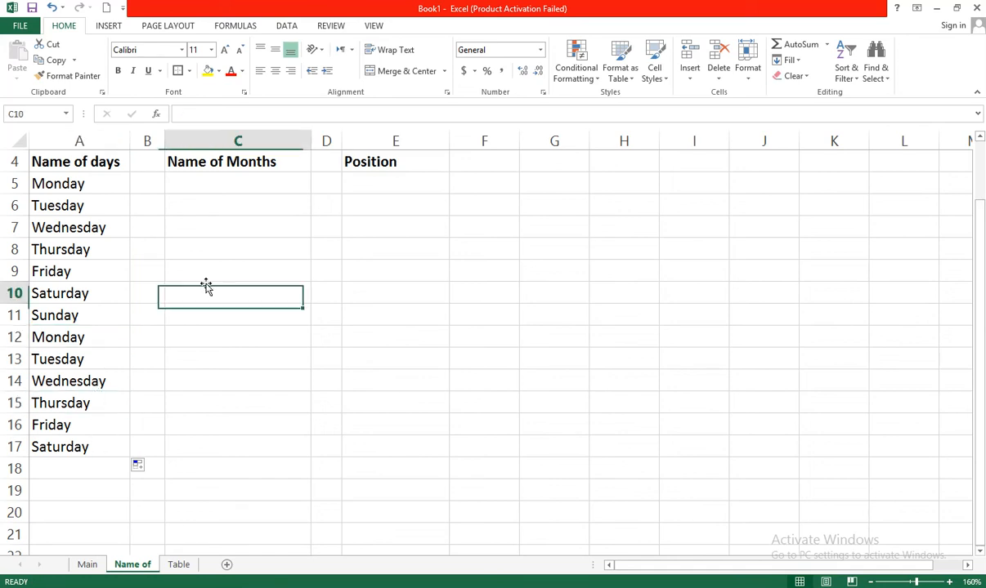
click(103, 209)
Enter Jan in C5 and Feb in C6 under Name of Months
click(223, 179)
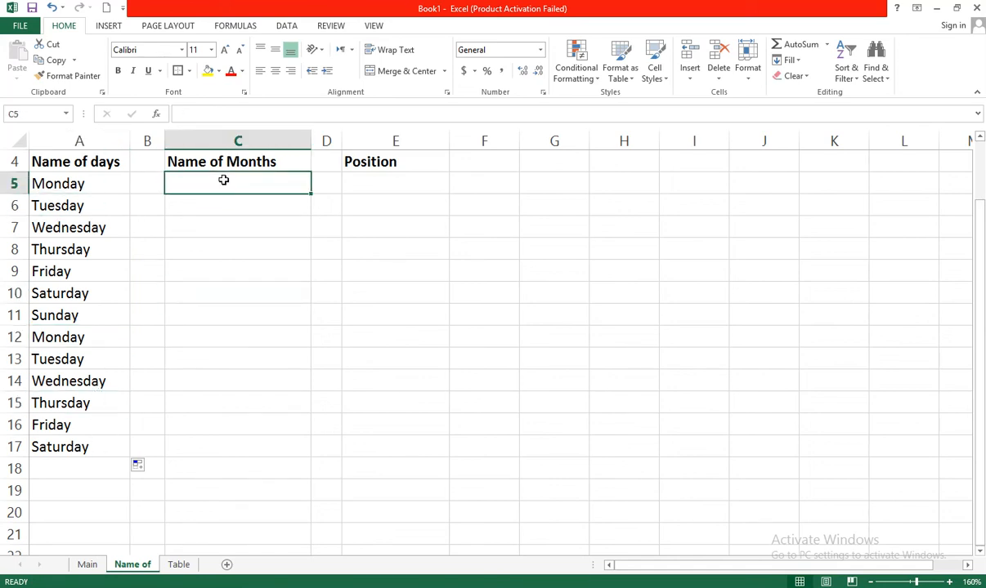
text(Januar)
key(BackSpace)
key(BackSpace)
key(BackSpace)
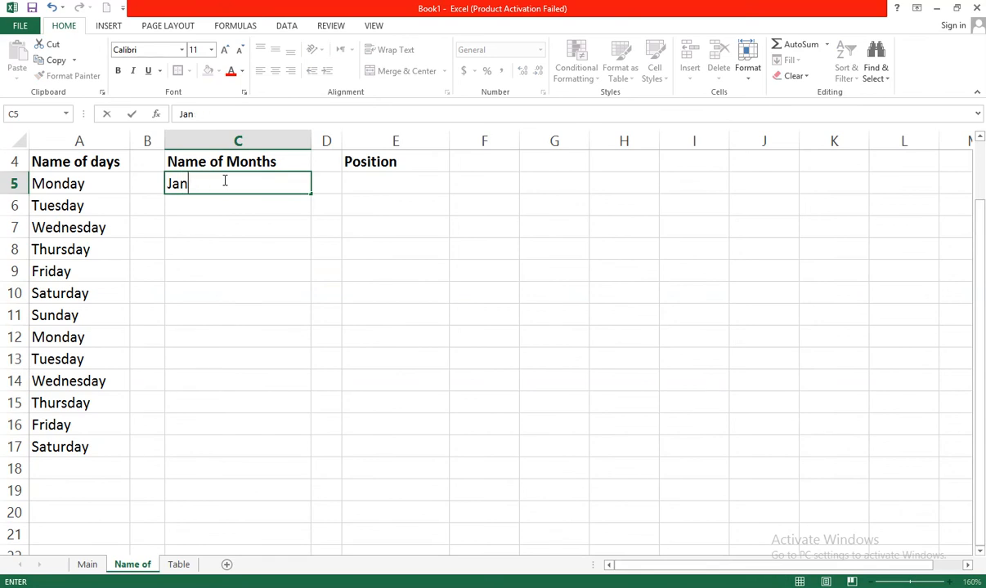
key(Return)
text(Feb)
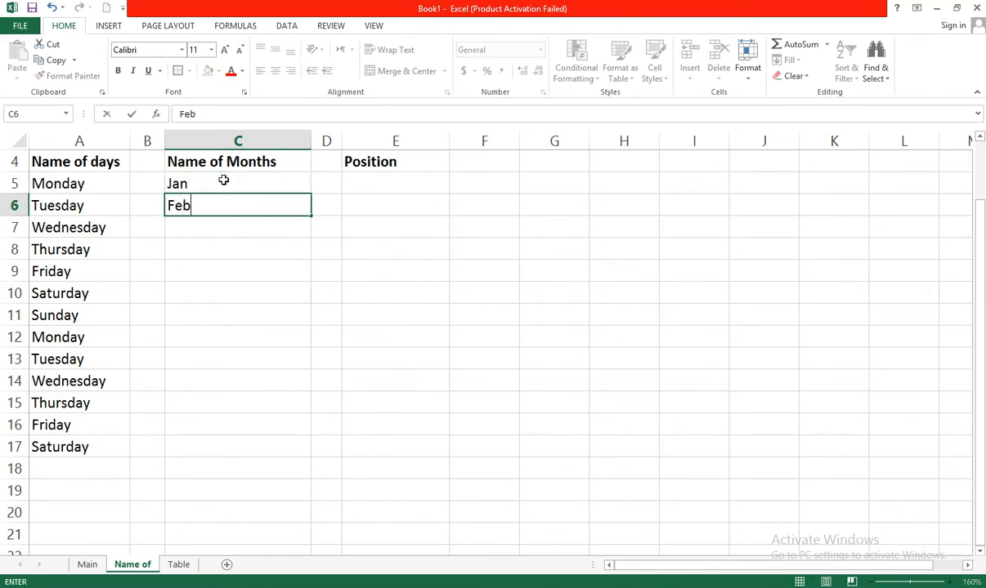
key(Return)
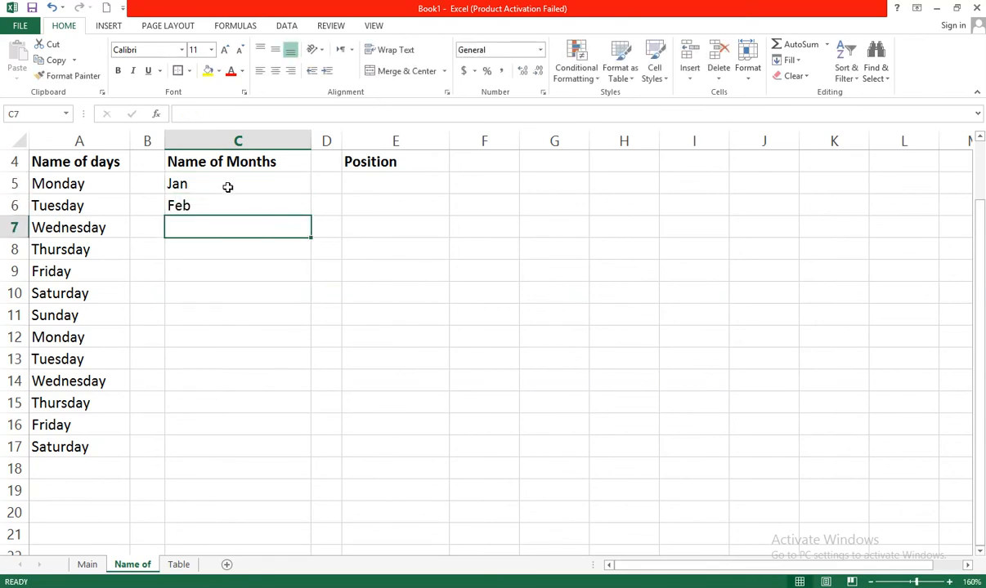
Drag the fill handle from Jan and Feb down to row 16 to fill the month names
drag(227, 187, 308, 431)
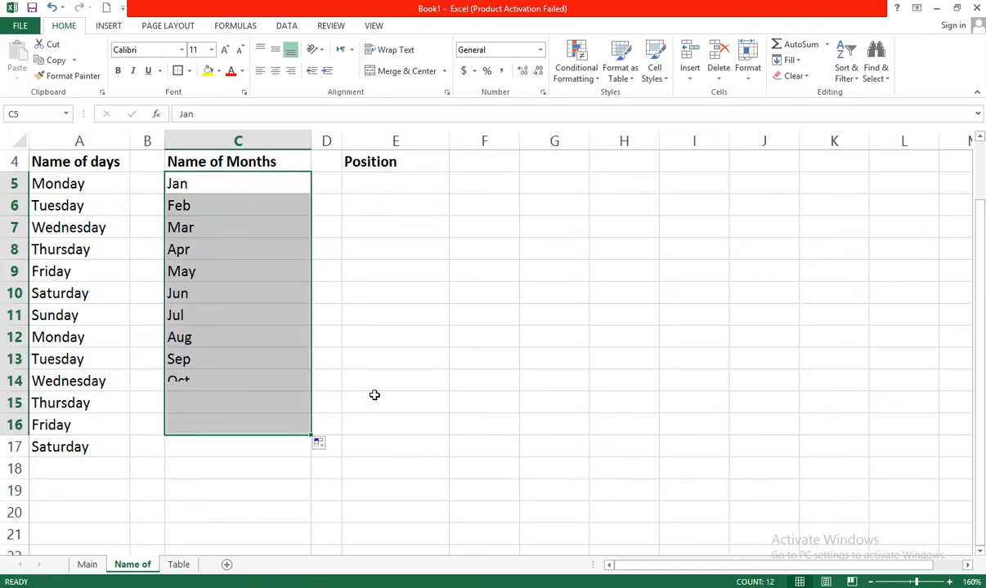
click(374, 396)
Replace Jan with January in C5 and Feb with February in C6
double_click(237, 185)
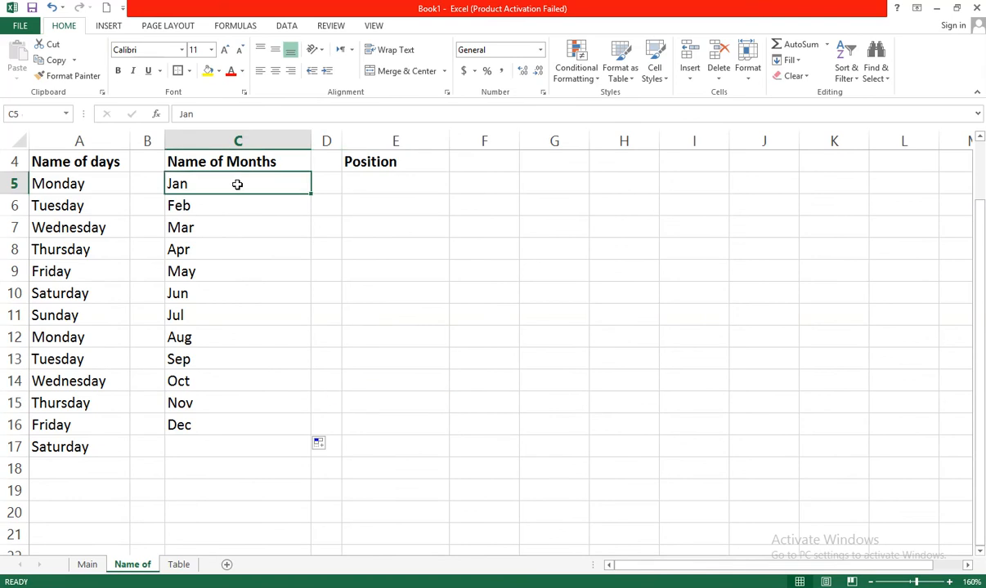
text(January)
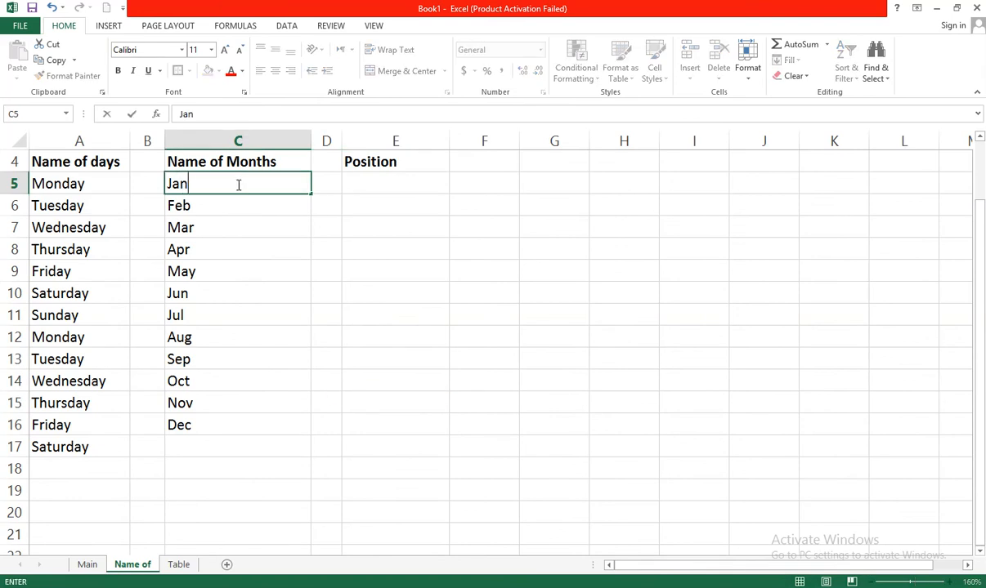
key(Return)
text(F)
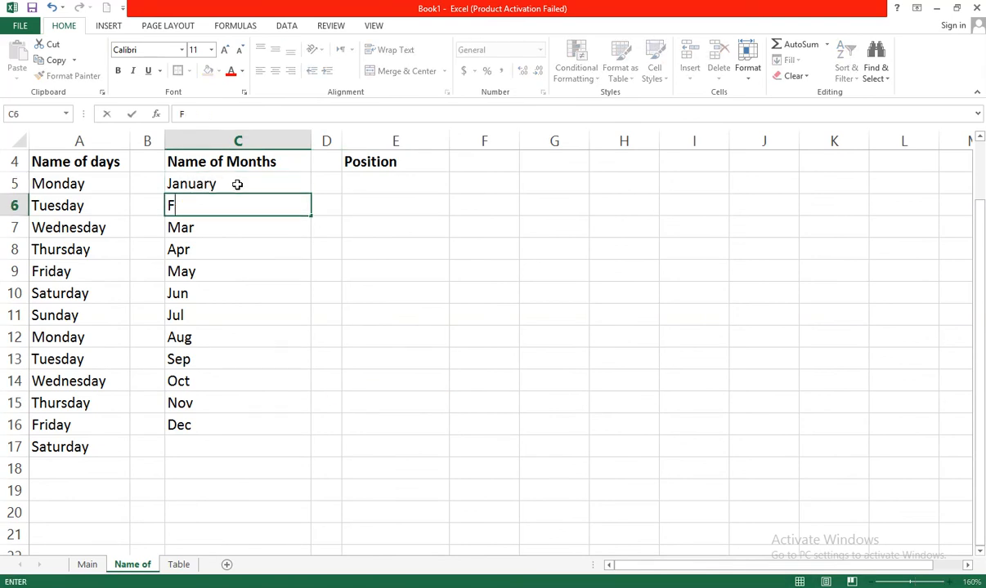
text(ebruary)
key(Return)
Select January and February and double-click the fill handle to fill full month names down column C
drag(239, 185, 243, 204)
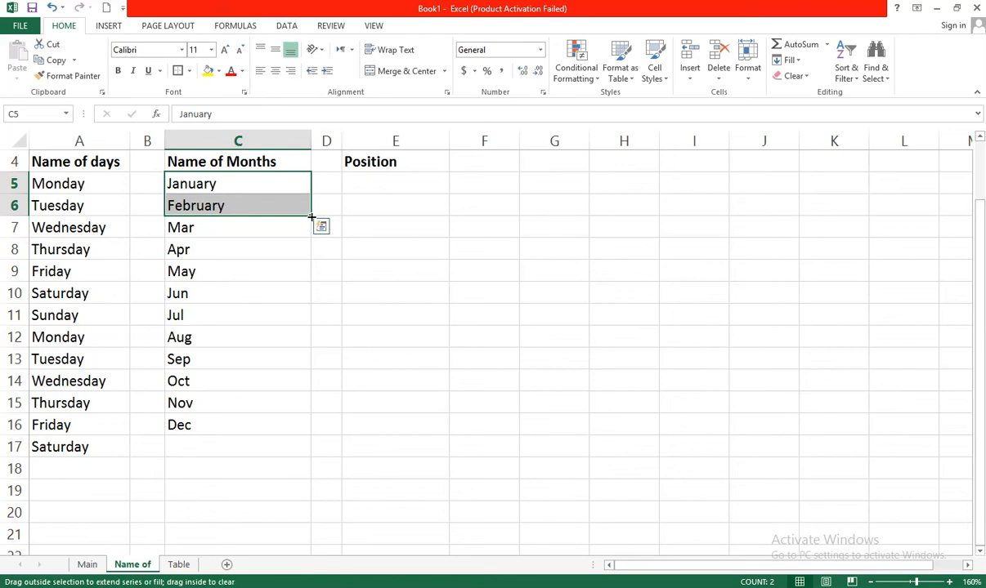
double_click(312, 217)
click(286, 285)
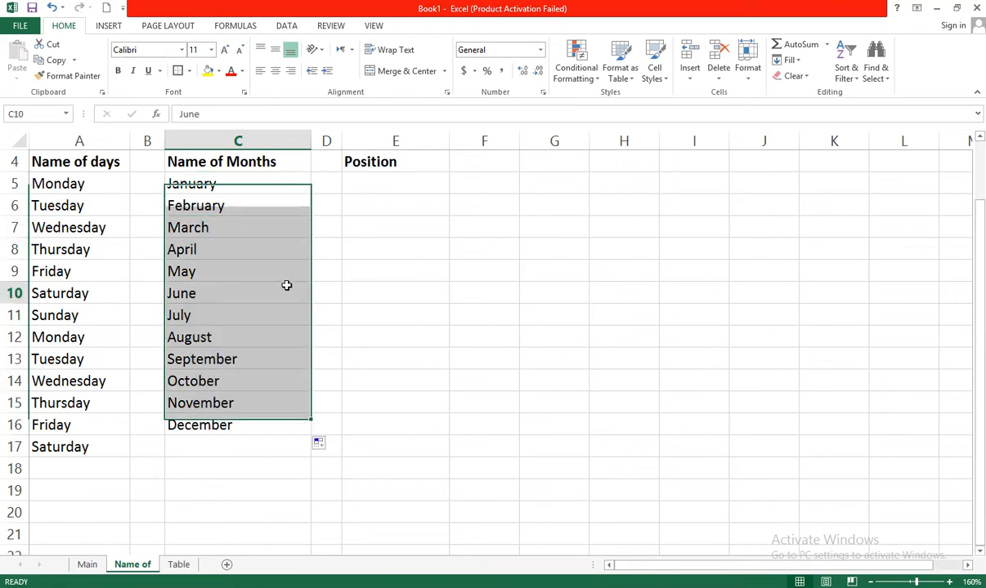
Clear the month names from C7 to C17 and enter s in every cell from C7 down to C17
drag(265, 448, 252, 234)
key(Delete)
click(250, 234)
text(s s s s s)
key(Return)
text(s)
key(Return)
text(s)
key(Return)
text(s)
key(Return)
text(s)
key(Return)
text(s)
key(Return)
text(s)
key(Return)
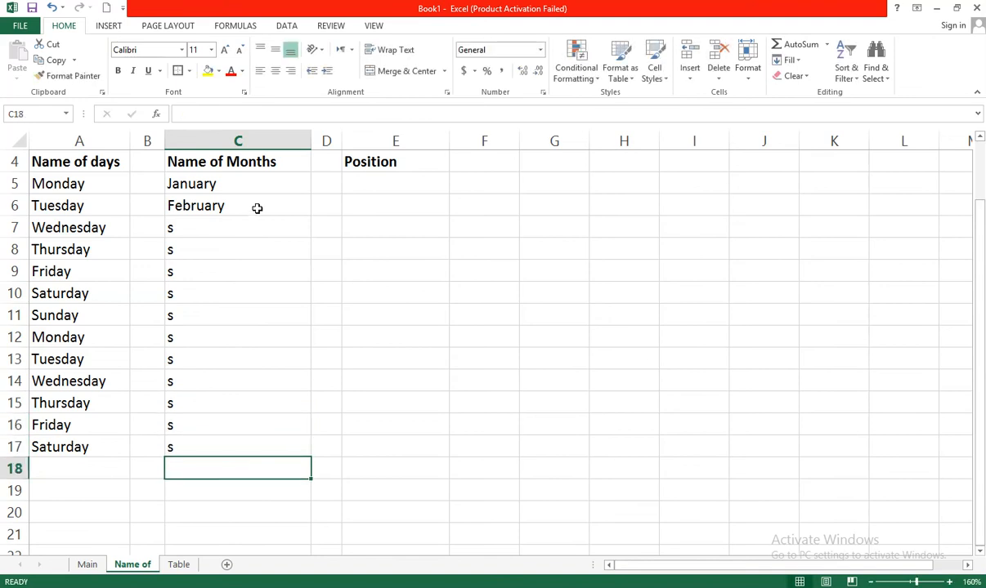
Select January and February and double-click the fill handle to overwrite the s cells with month names down to row 17
click(248, 207)
drag(253, 184, 253, 200)
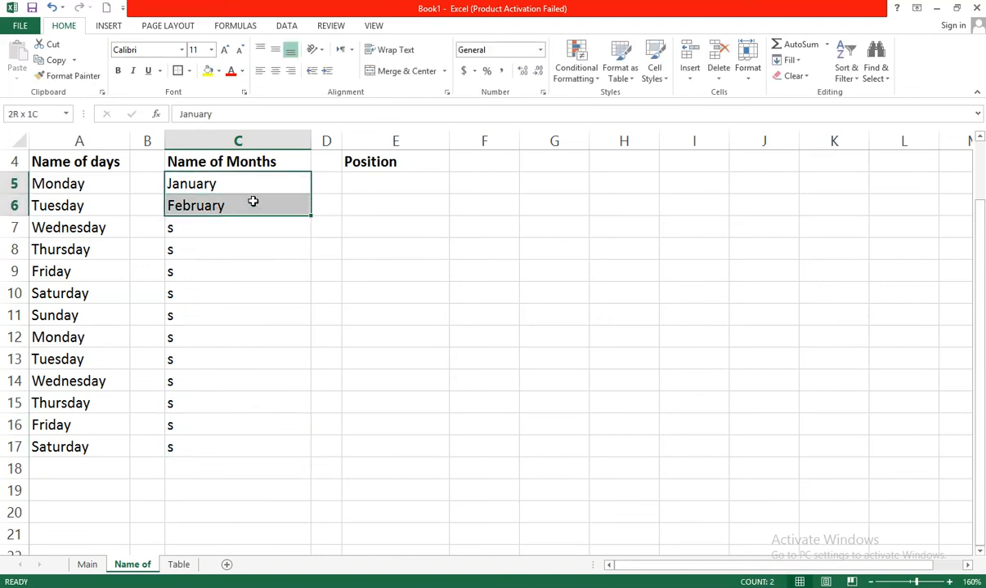
double_click(311, 217)
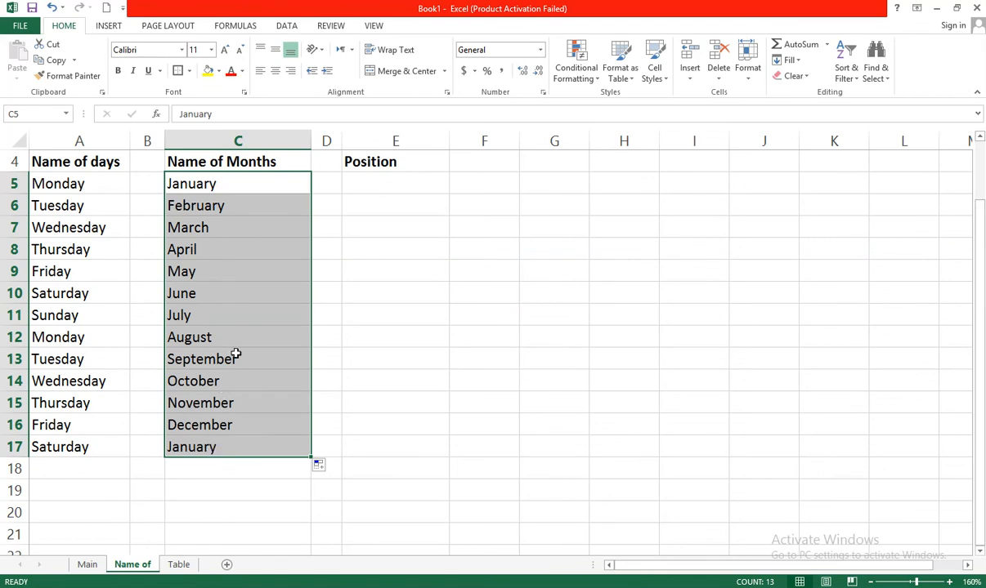
click(321, 225)
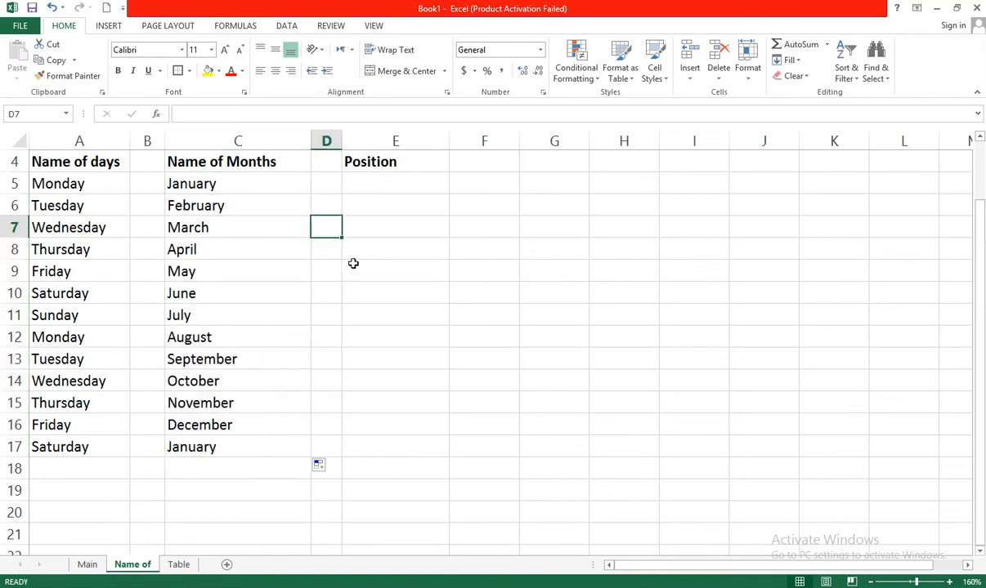
Enter 1st and 2nd in E5 and E6 under Position and fill the ordinal series down to row 18
click(391, 184)
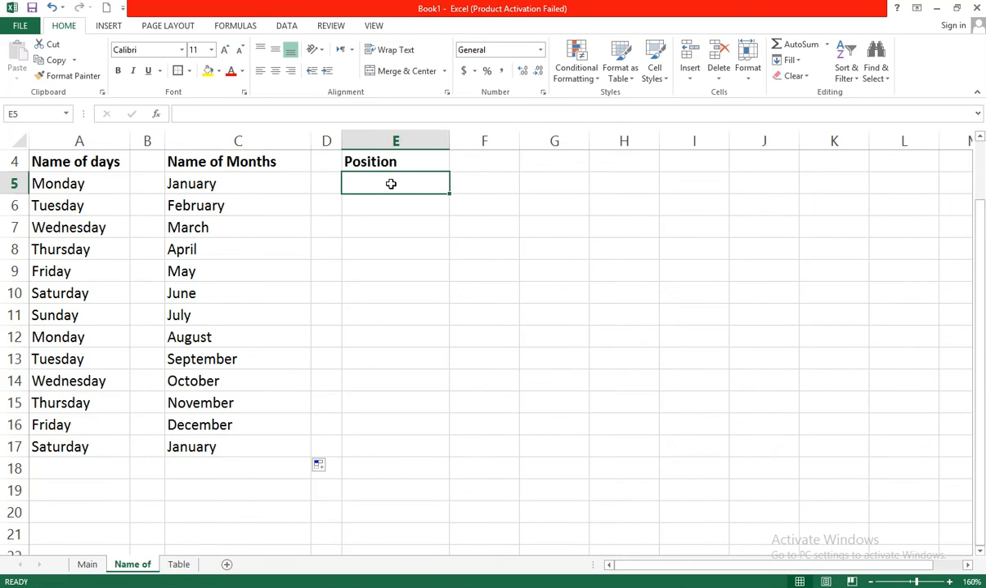
text(1st)
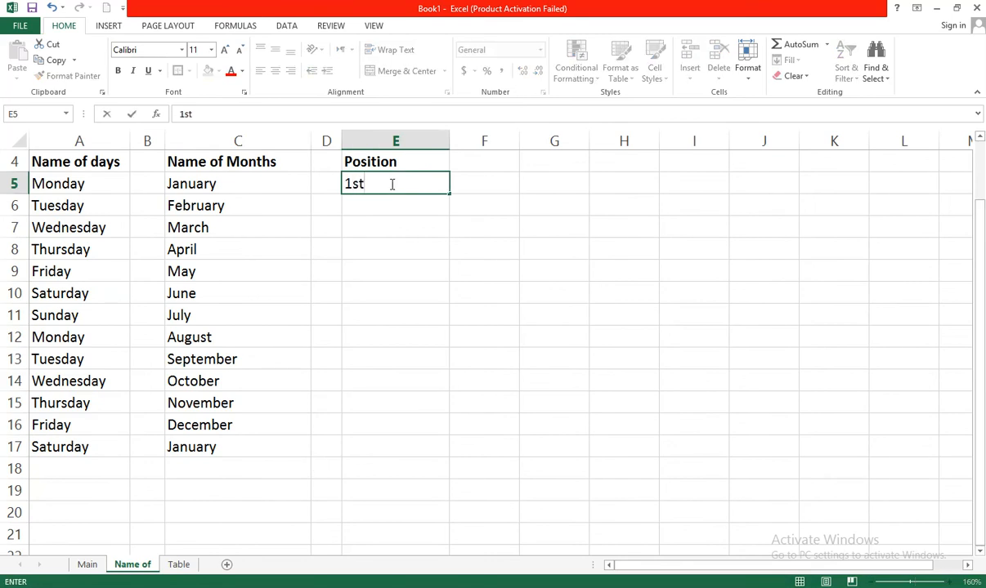
key(Return)
text(2nd)
key(Return)
drag(400, 184, 439, 483)
click(488, 421)
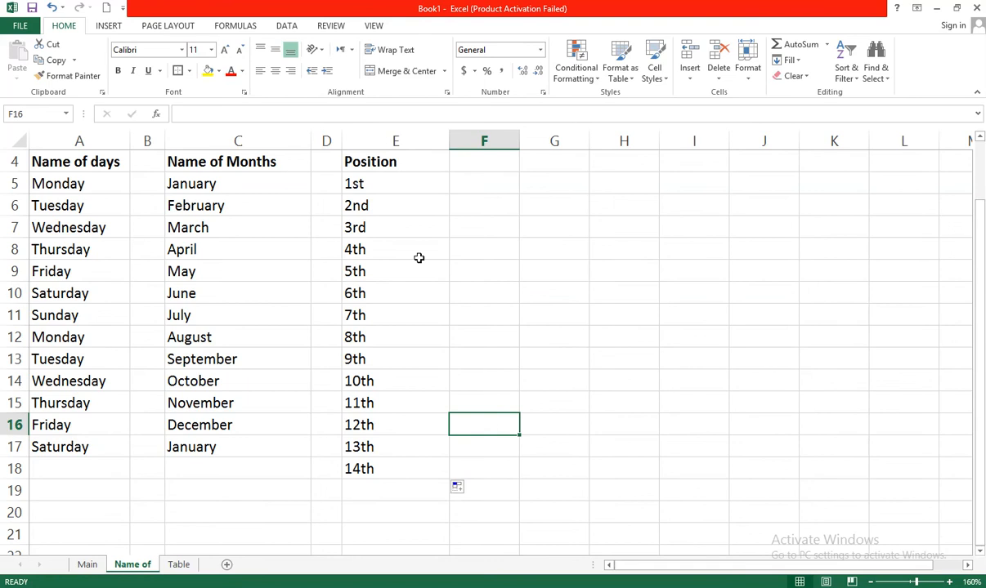
click(409, 441)
click(467, 264)
click(407, 234)
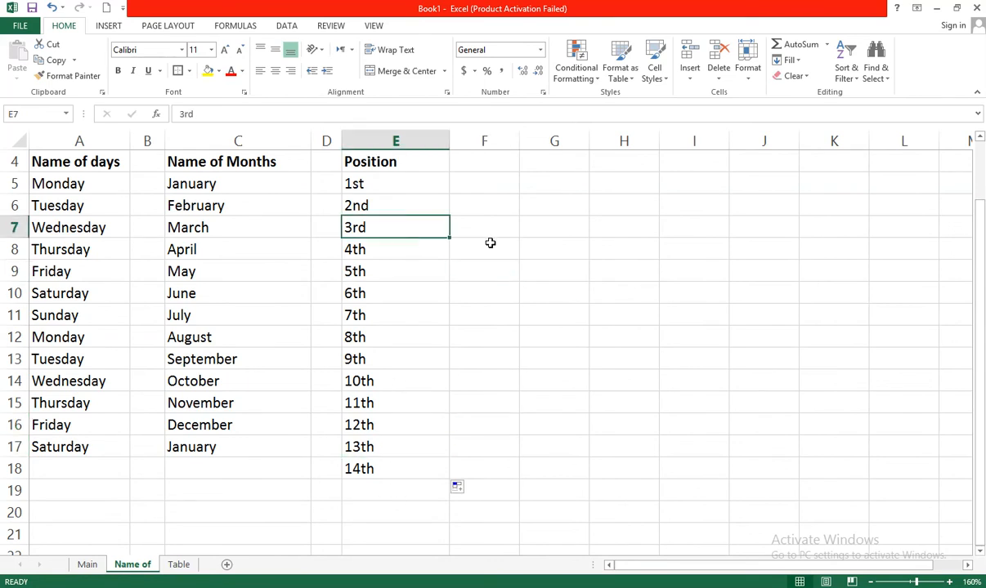
click(490, 243)
click(546, 172)
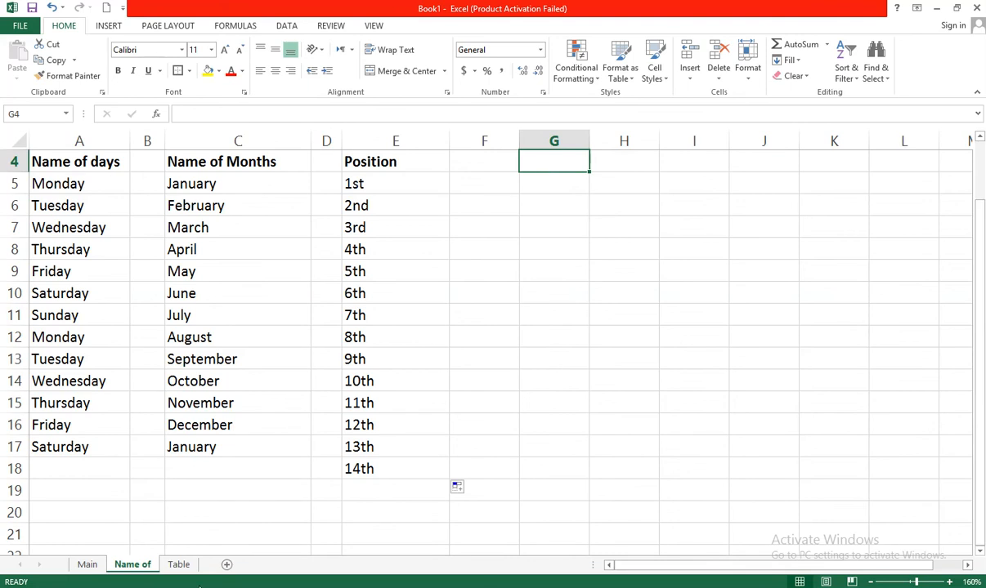
Switch to the Table sheet and enter 2 and 4 as the first two results of the Table of 2
click(189, 567)
click(416, 417)
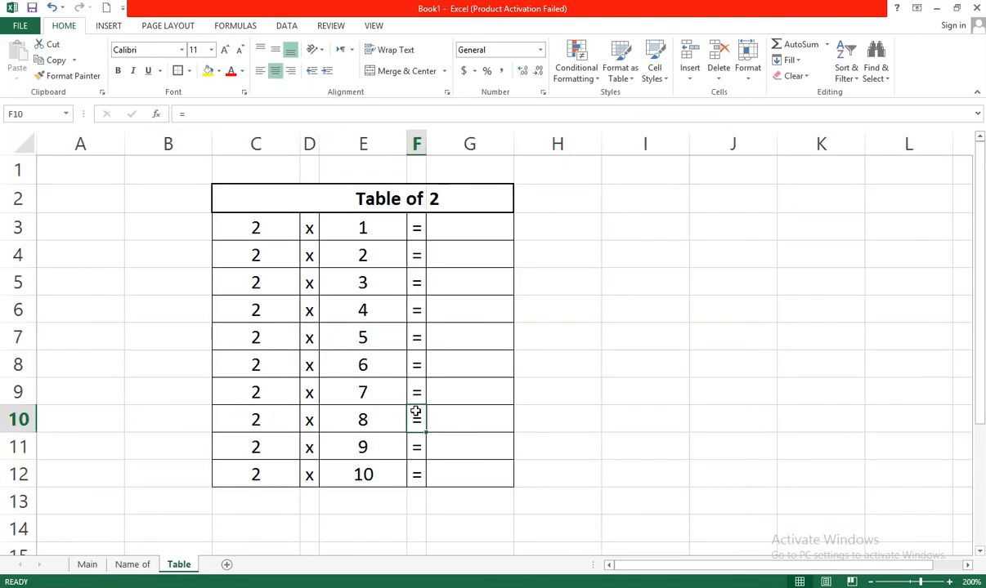
click(182, 306)
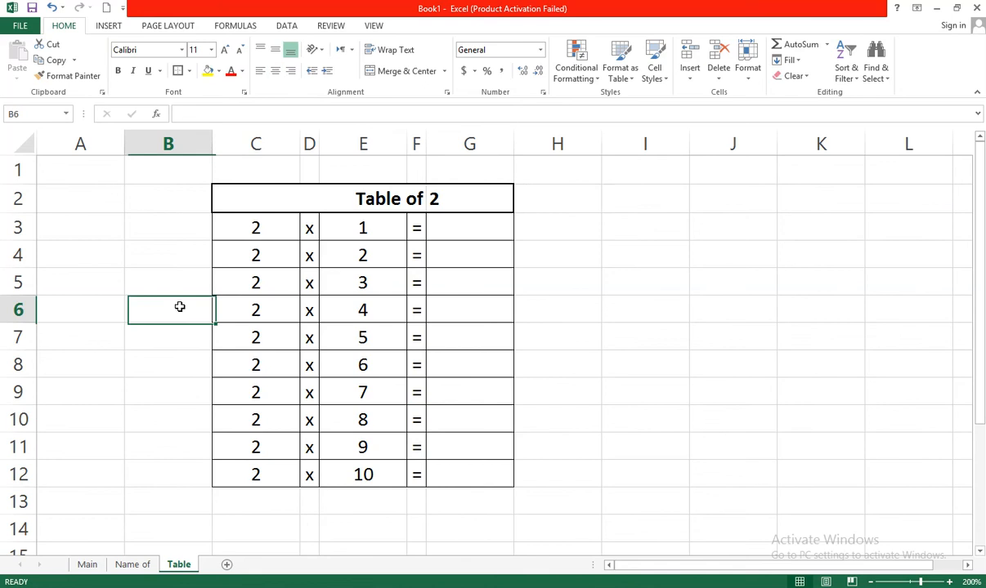
click(447, 206)
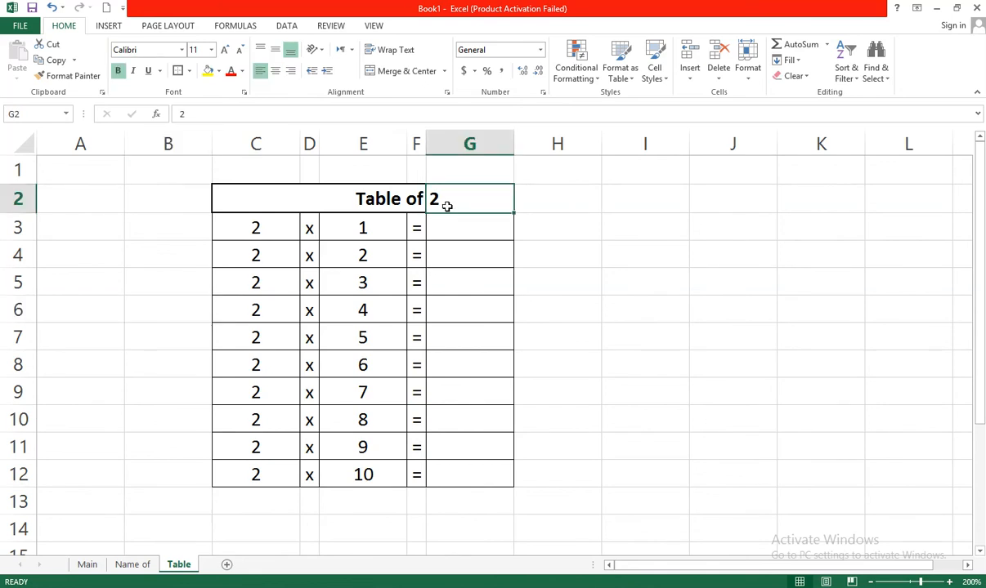
click(475, 223)
text(2)
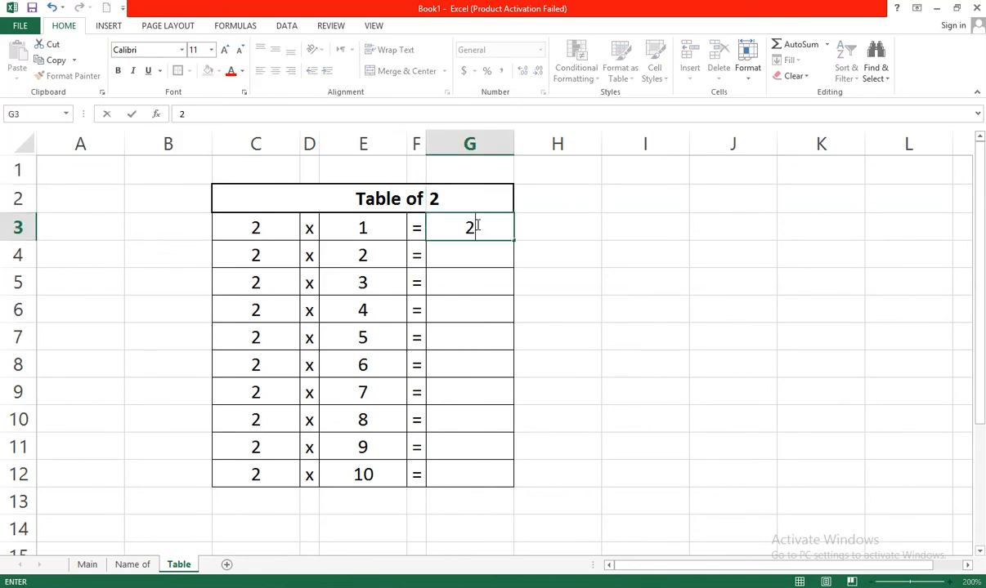
key(Return)
text(4)
key(Return)
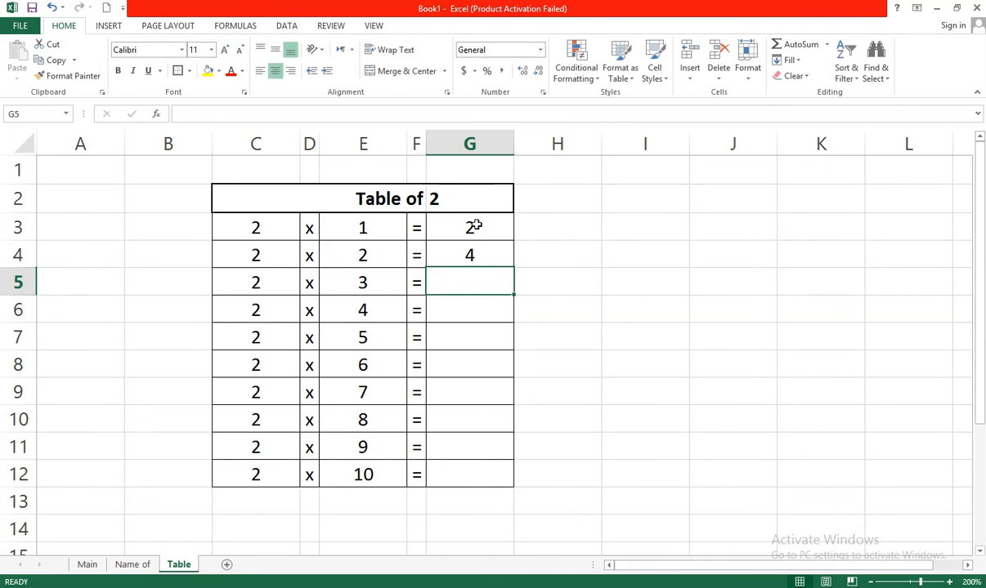
Select the two results and double-click the fill handle to fill the multiplication results down to row 12
drag(489, 232, 489, 245)
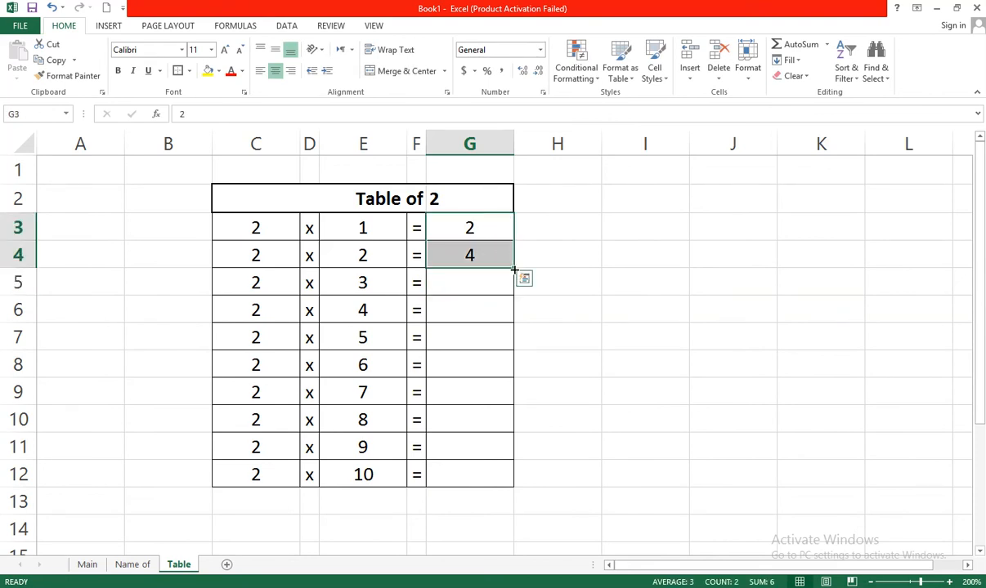
double_click(514, 269)
click(554, 286)
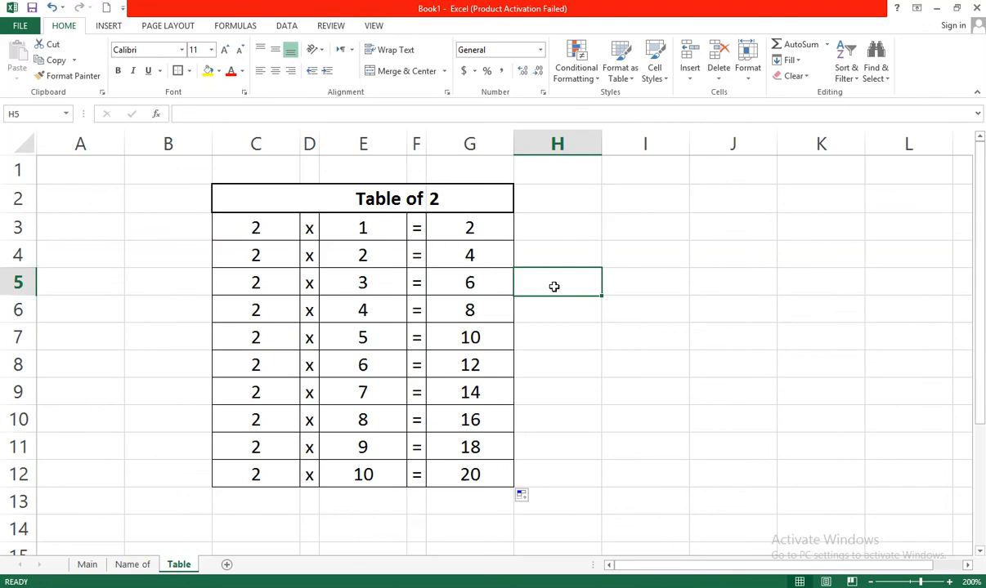
Change the table number in G2 to 9
click(468, 194)
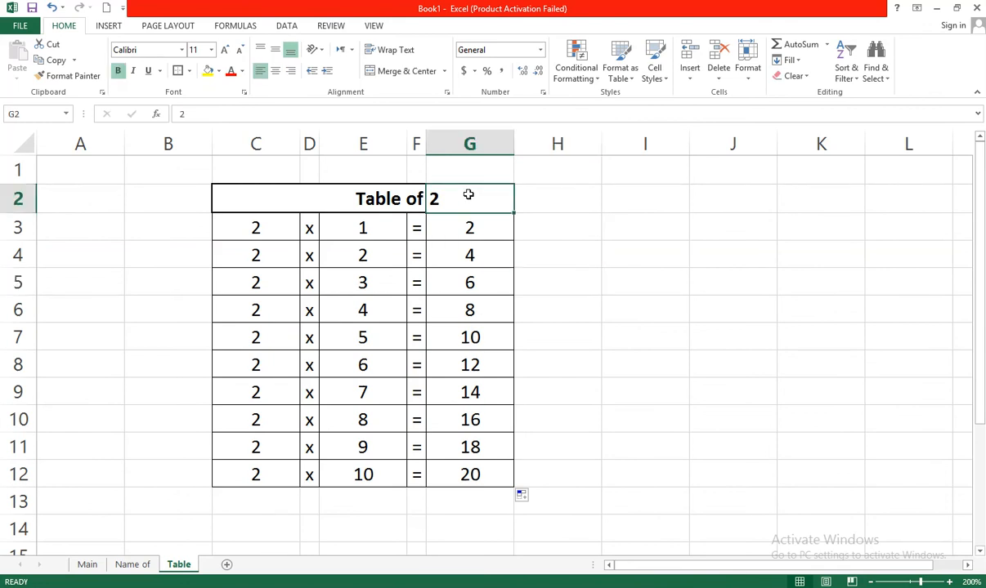
text(9)
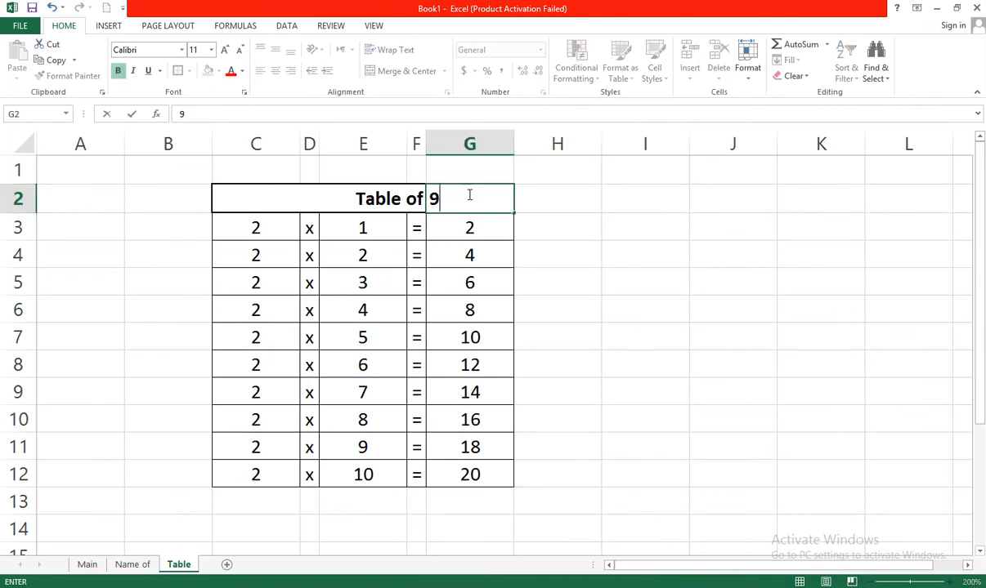
key(Return)
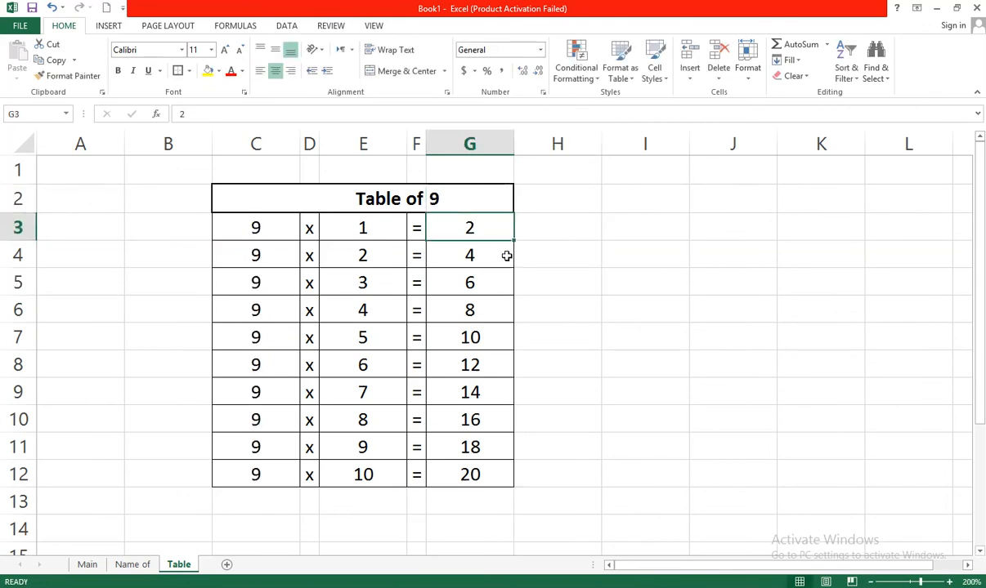
Enter 9 and 18 as the first two results in G3 and G4
text(9)
click(507, 256)
text(1)
text(8)
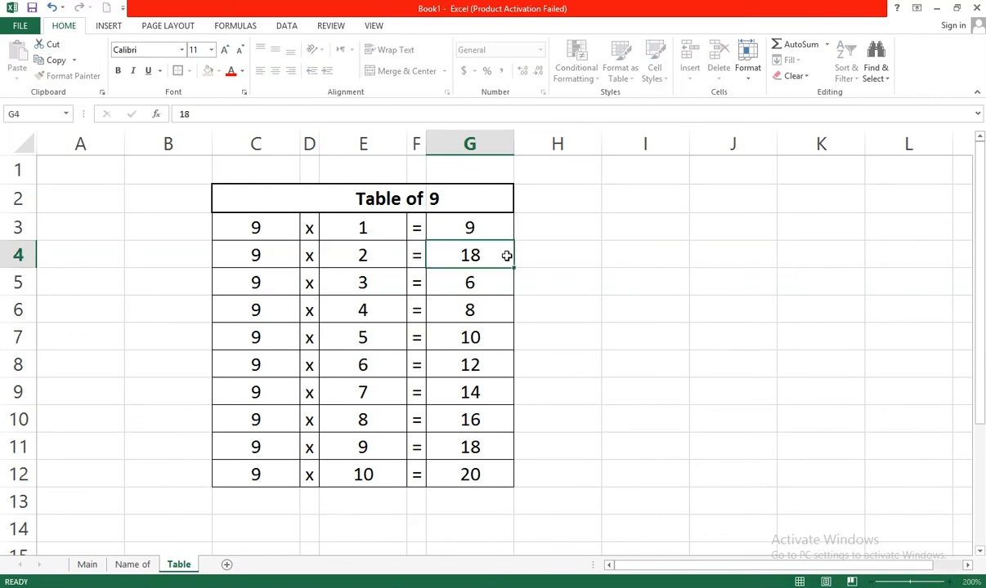
key(Return)
Select 9 and 18 and double-click the fill handle to fill the Table of 9 results down to row 12
drag(492, 232, 489, 249)
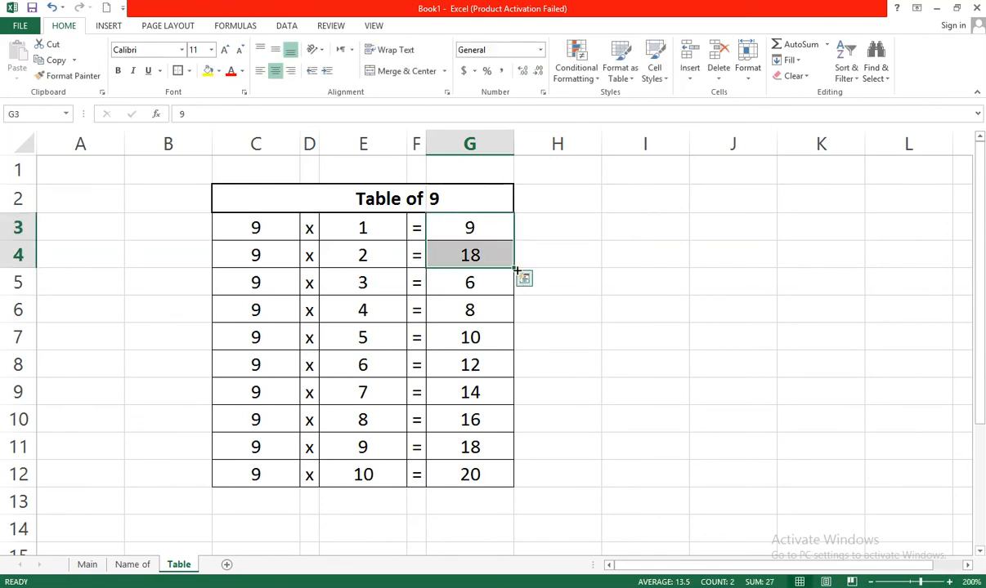
double_click(512, 268)
click(553, 295)
Change the table number in G2 to 5
click(471, 203)
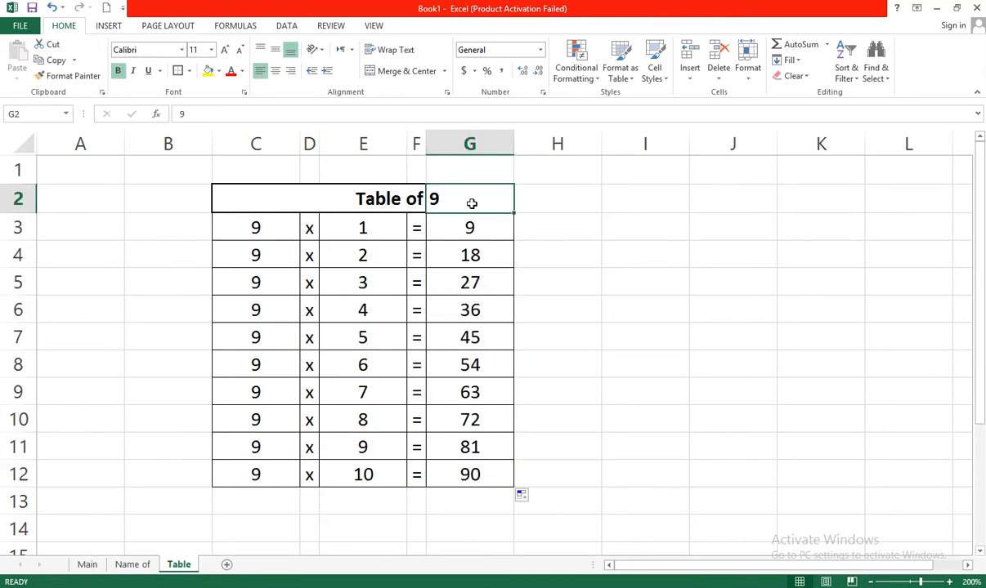
text(5)
key(Return)
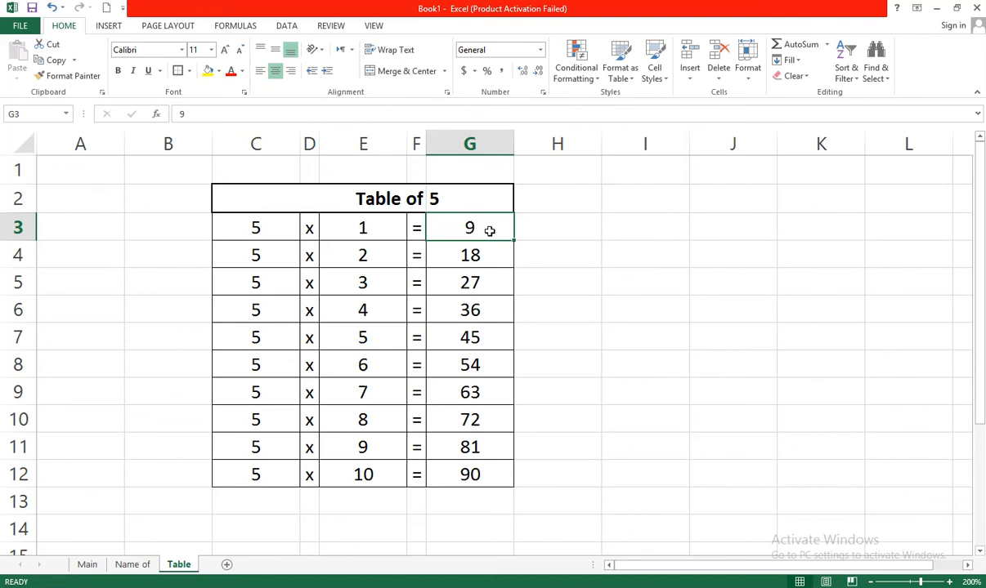
click(538, 334)
Clear the results in G3:G12 and enter 5 and 10 in G3 and G4
drag(502, 471, 483, 236)
key(Delete)
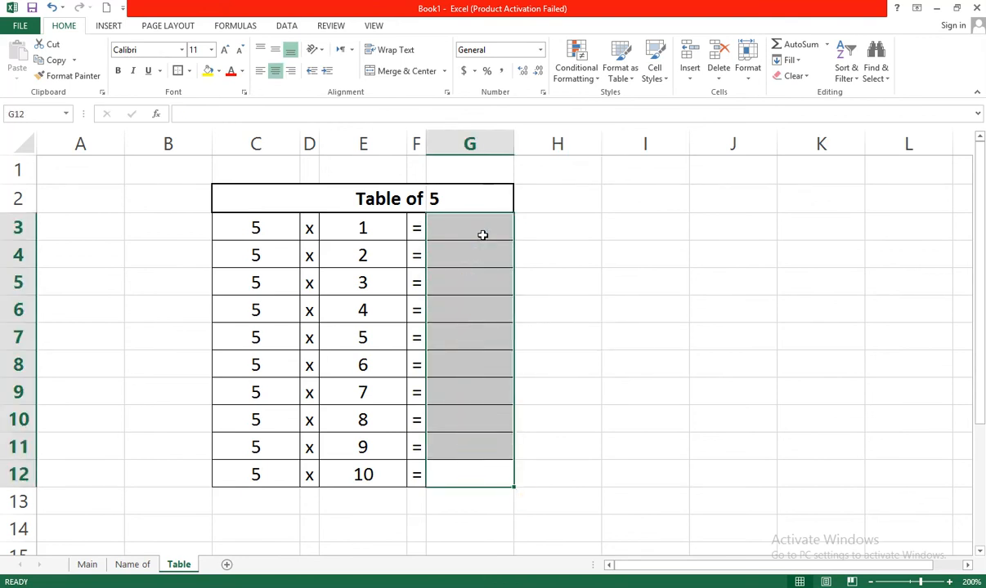
click(483, 234)
text(5)
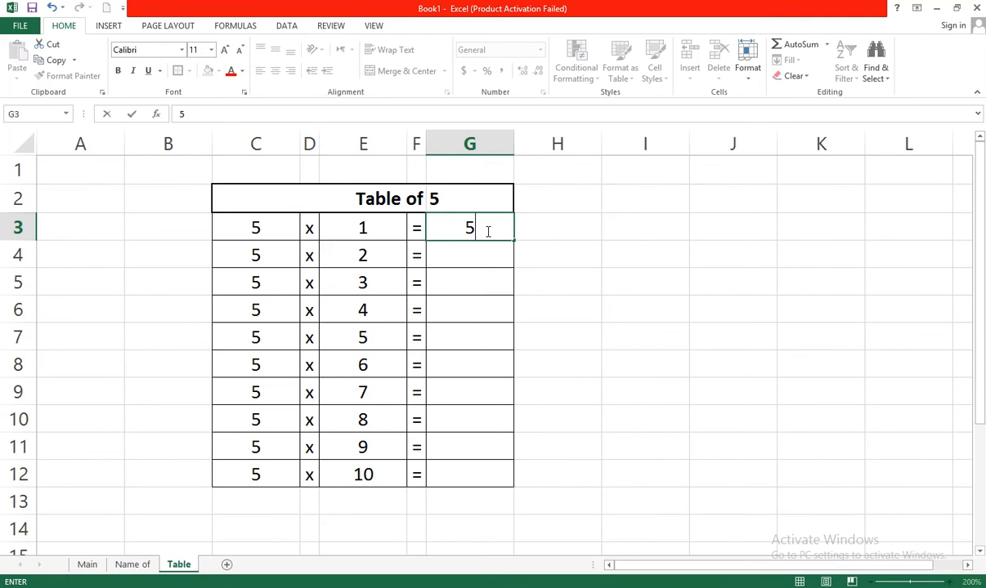
key(Return)
text(10)
key(Return)
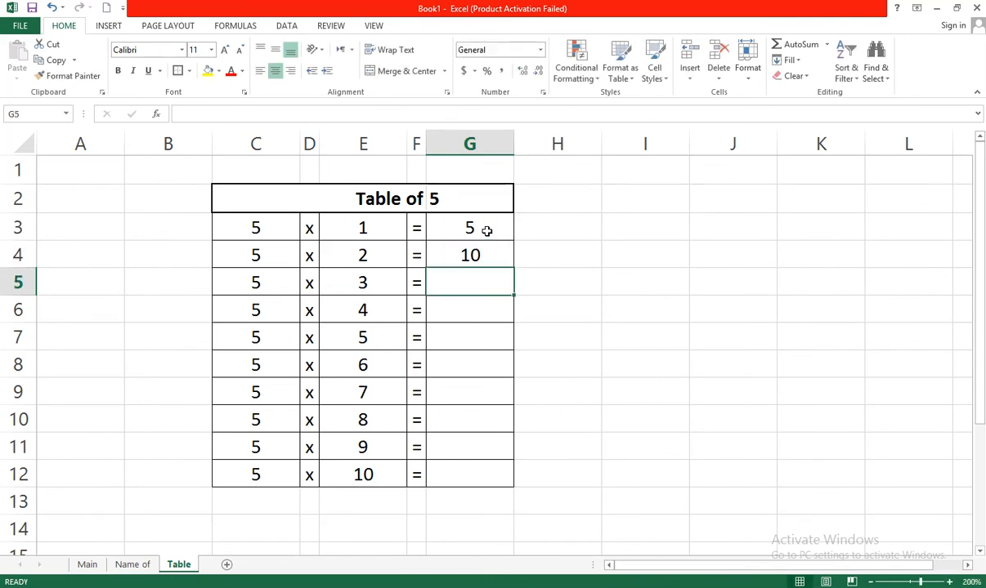
Select 5 and 10 and double-click the fill handle to fill the Table of 5 results down to row 12
drag(490, 233, 492, 245)
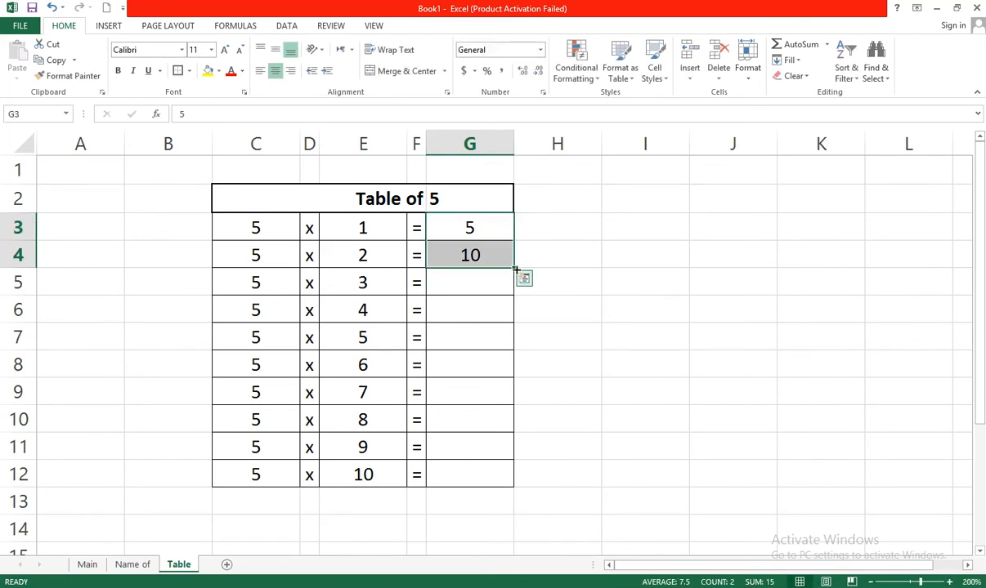
double_click(514, 266)
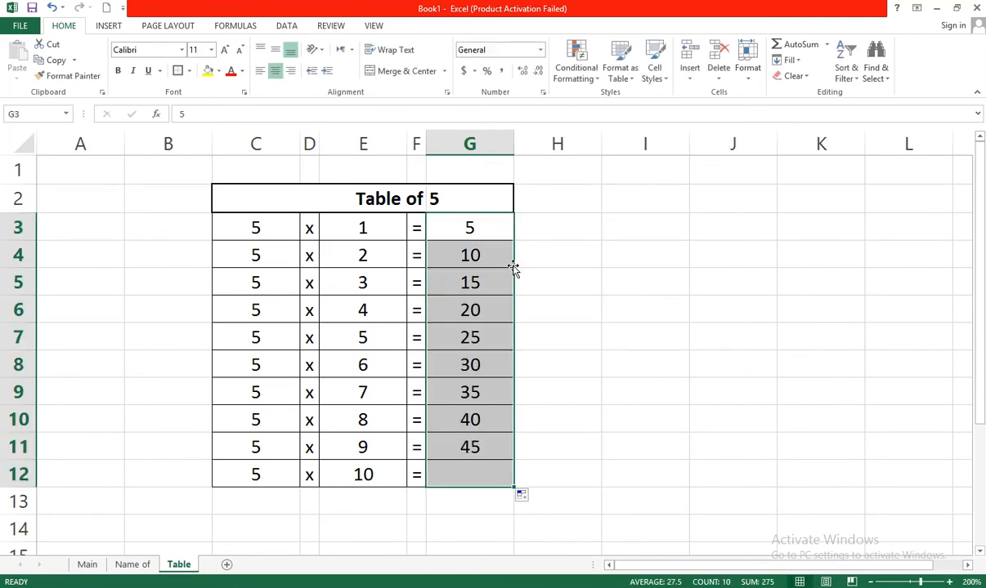
click(574, 316)
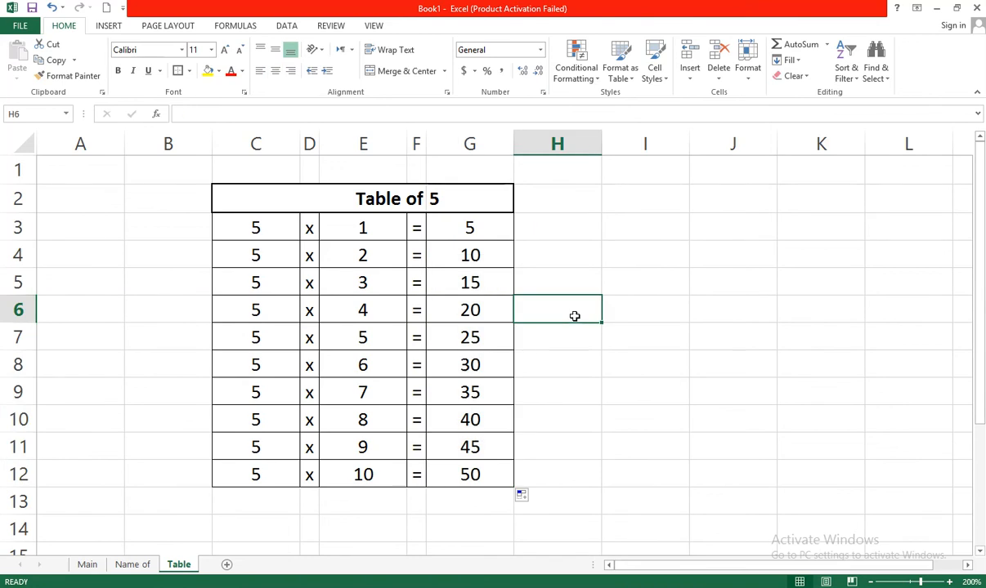
click(495, 264)
click(382, 255)
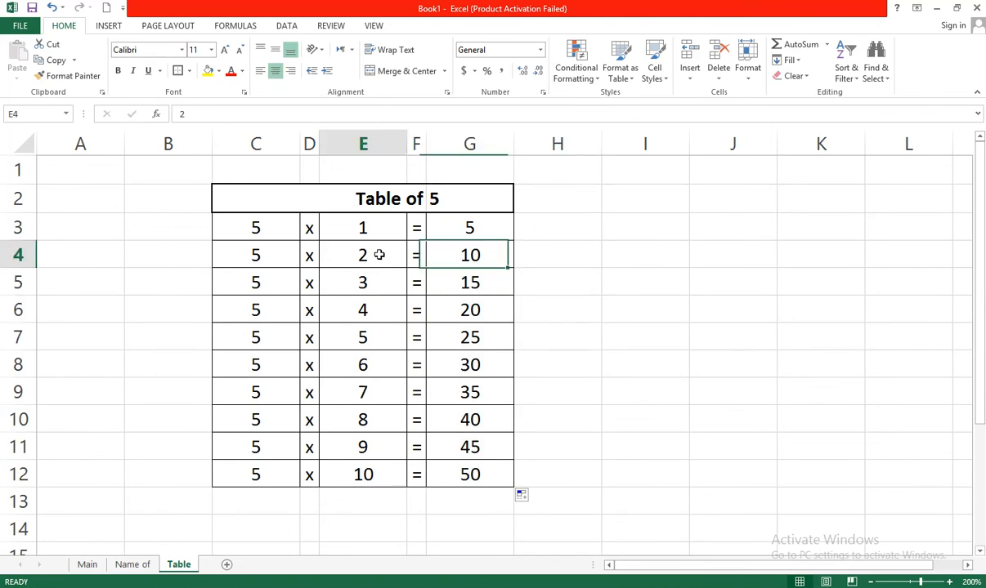
Switch to the Name of sheet and inspect its day, month and position series
click(132, 565)
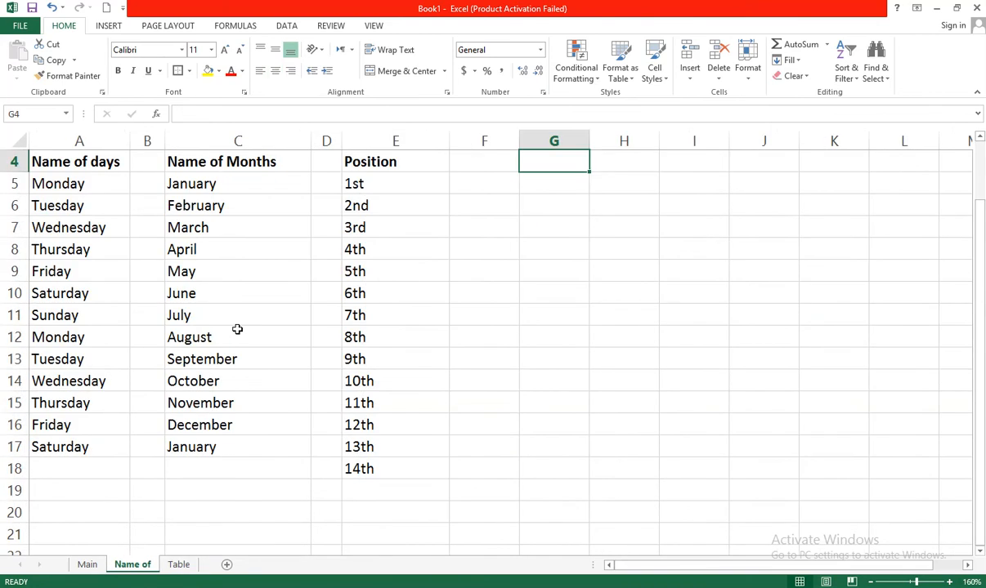
click(194, 203)
click(398, 186)
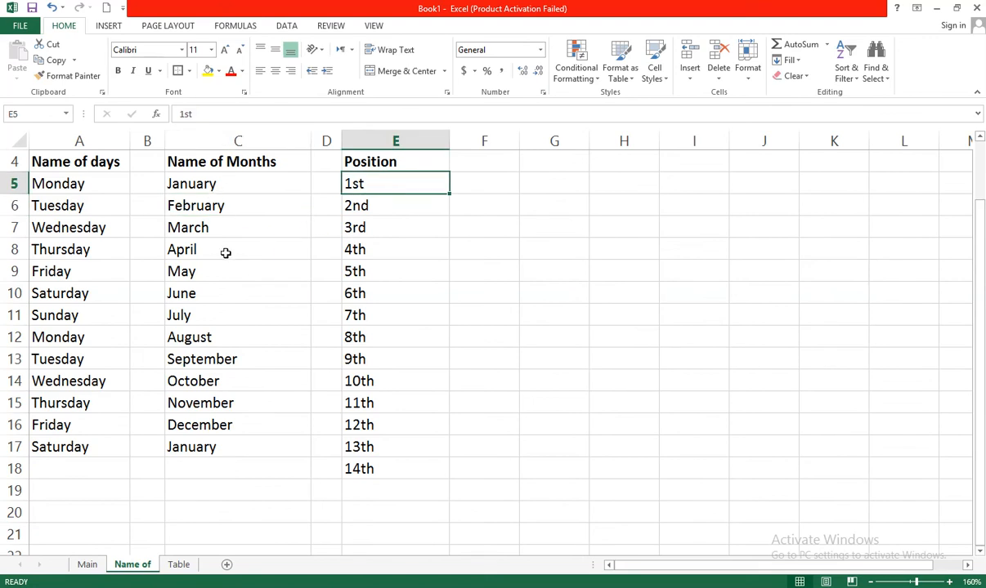
click(241, 399)
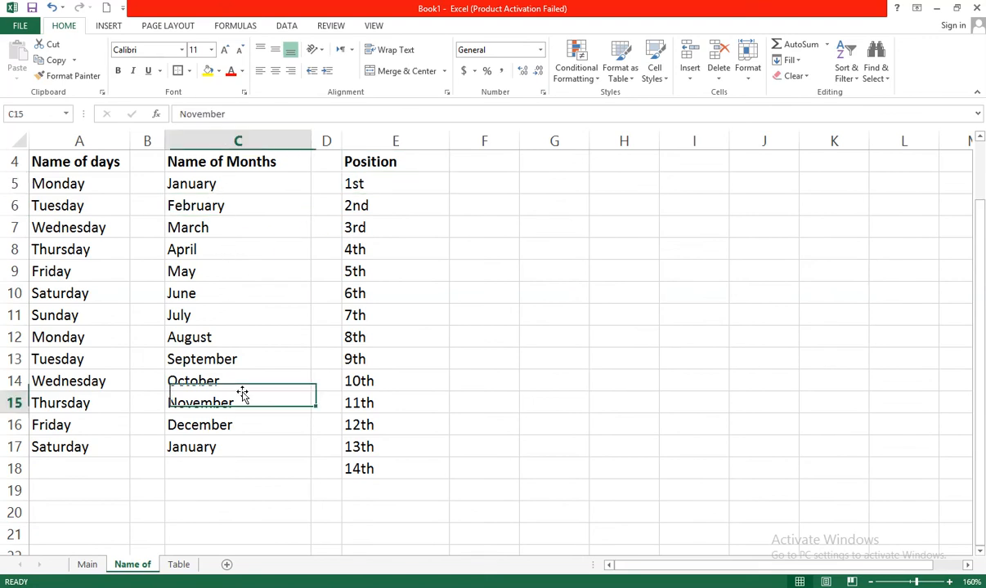
Open the Advanced Excel options, scroll through the editing and general settings, and close the dialog
click(30, 27)
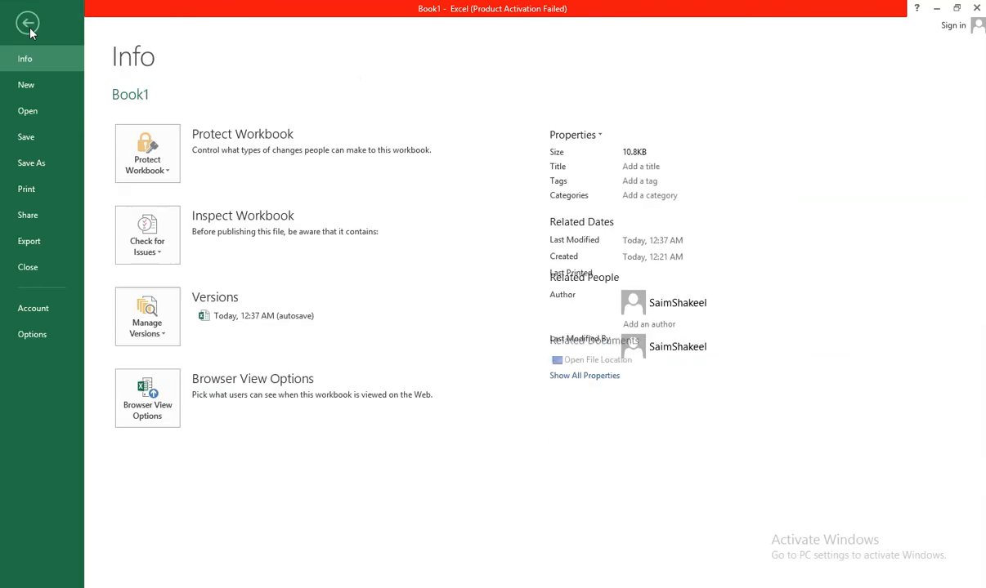
click(33, 334)
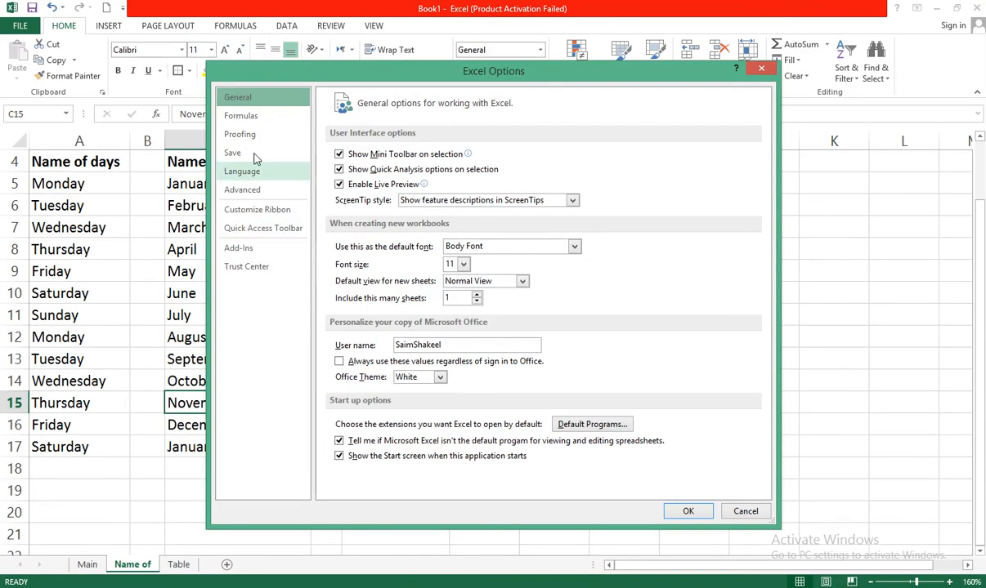
click(251, 196)
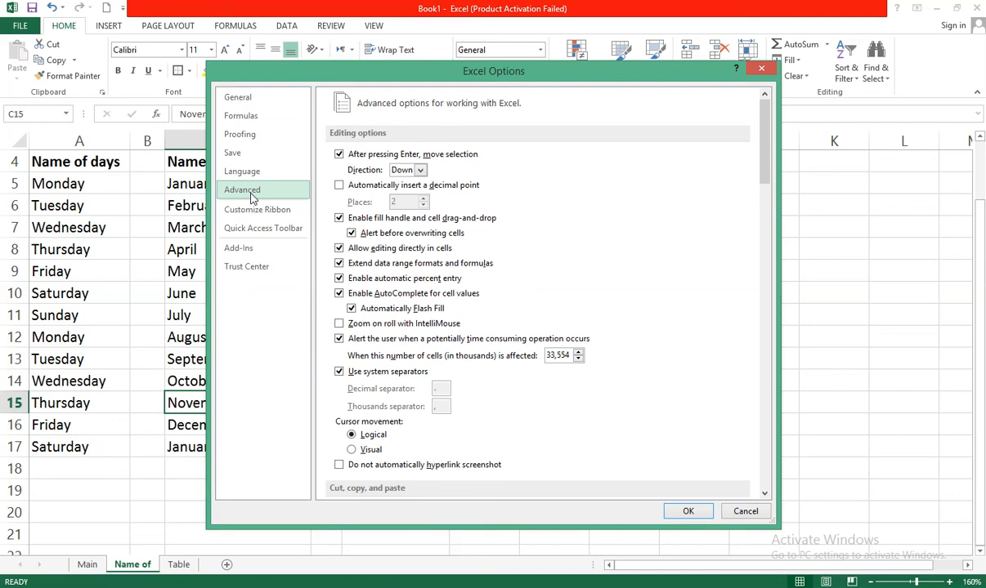
drag(767, 147, 752, 488)
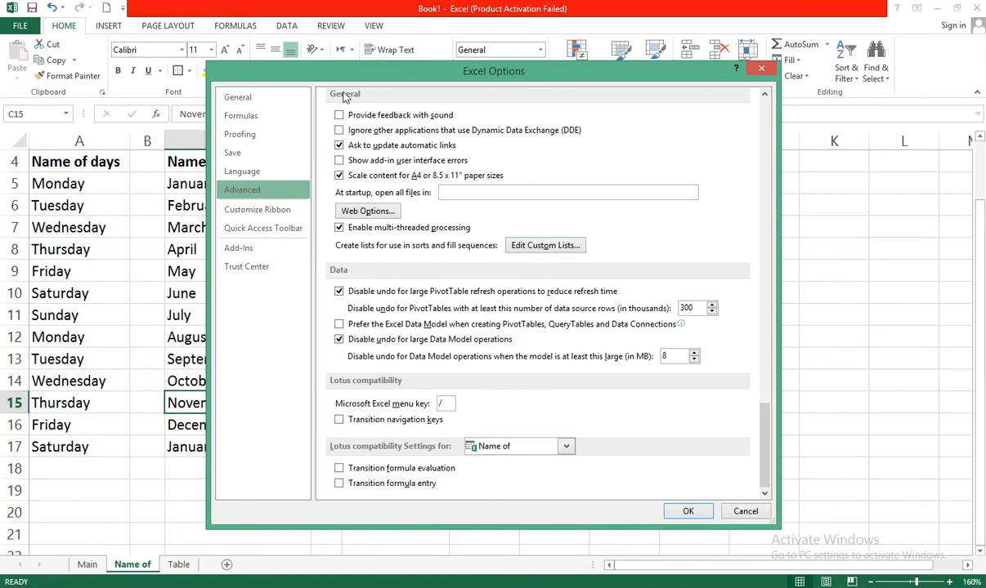
click(761, 68)
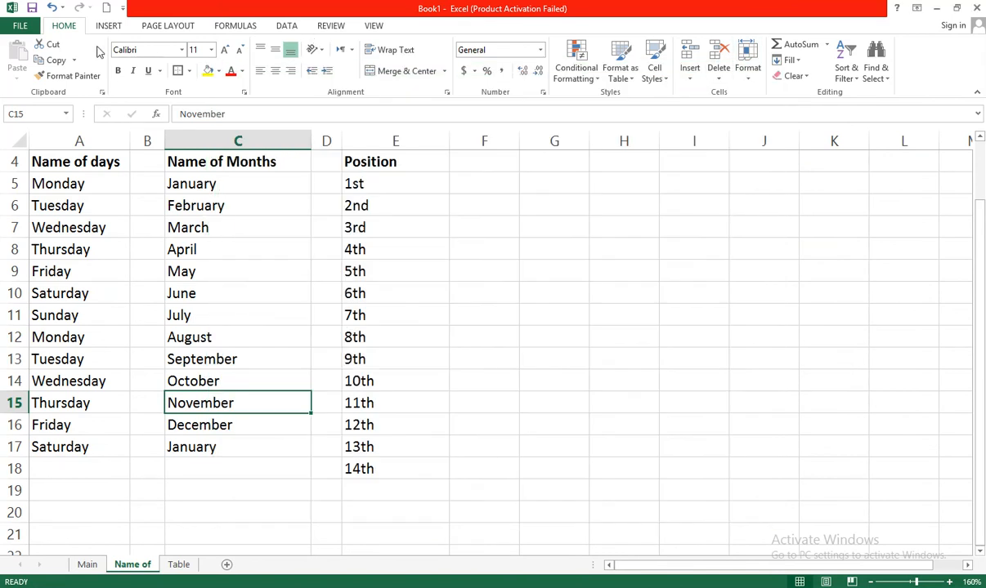
Open Edit Custom Lists from the Advanced Excel options and review each built-in list, including First to Tenth
click(33, 29)
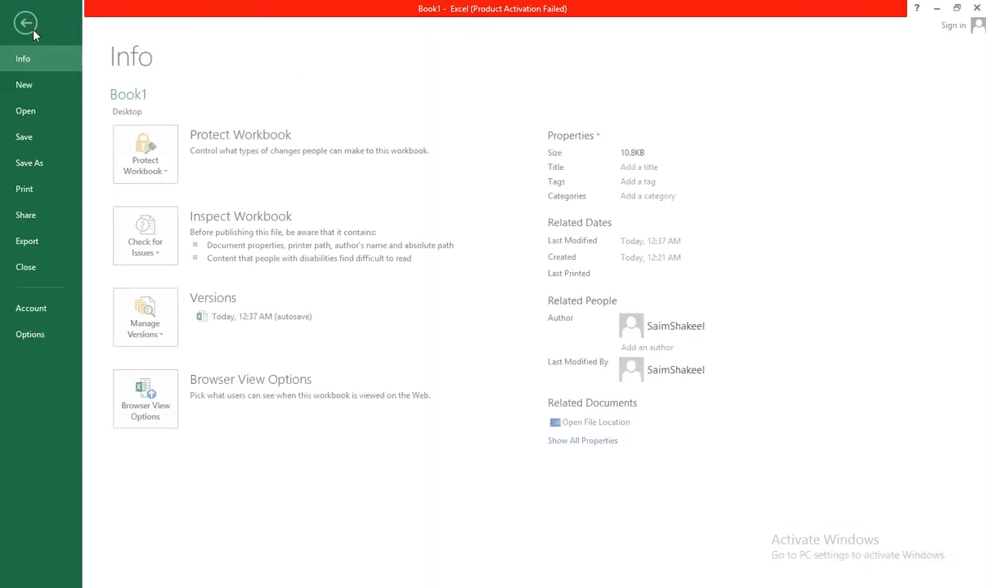
click(32, 335)
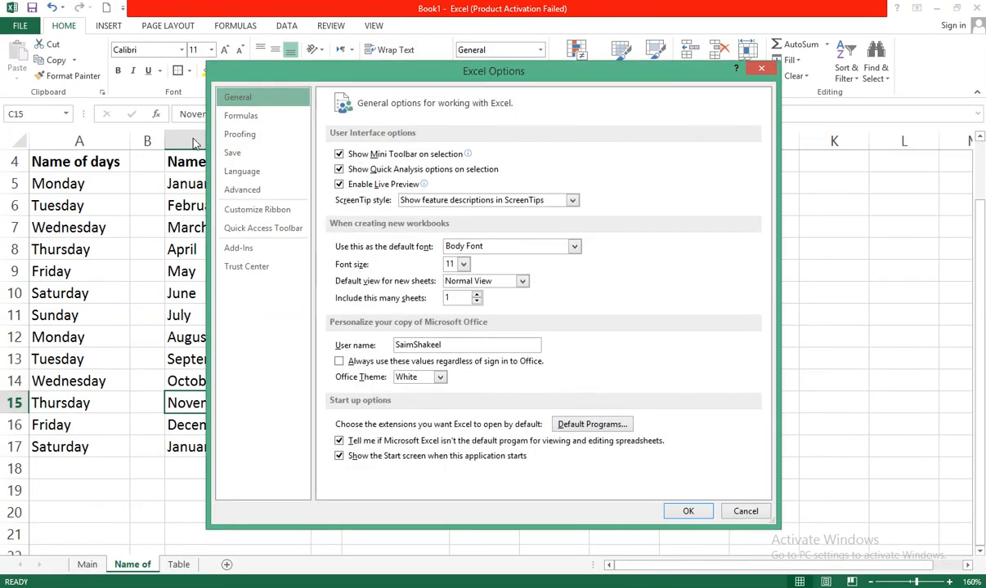
click(254, 191)
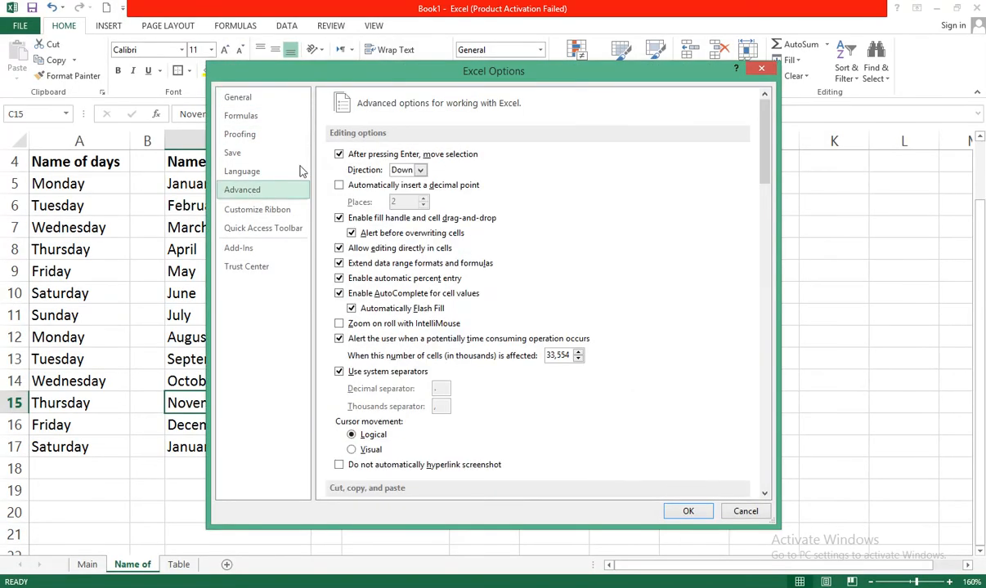
drag(763, 131, 763, 472)
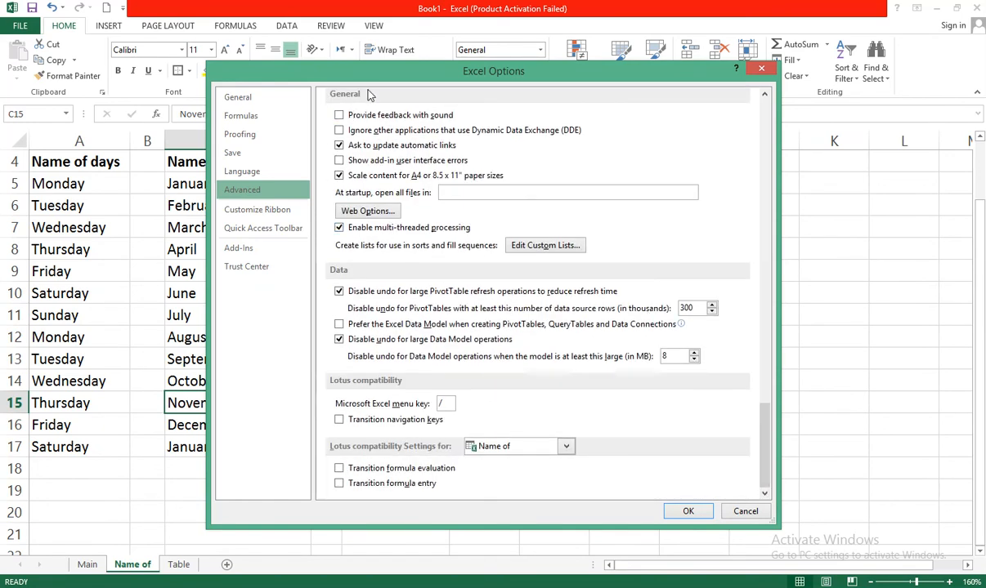
click(539, 247)
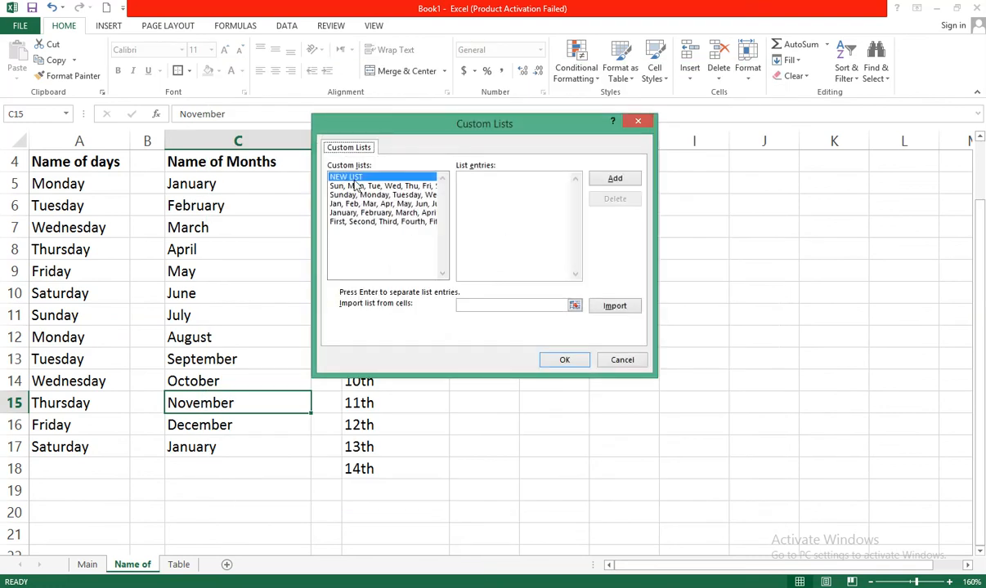
click(376, 186)
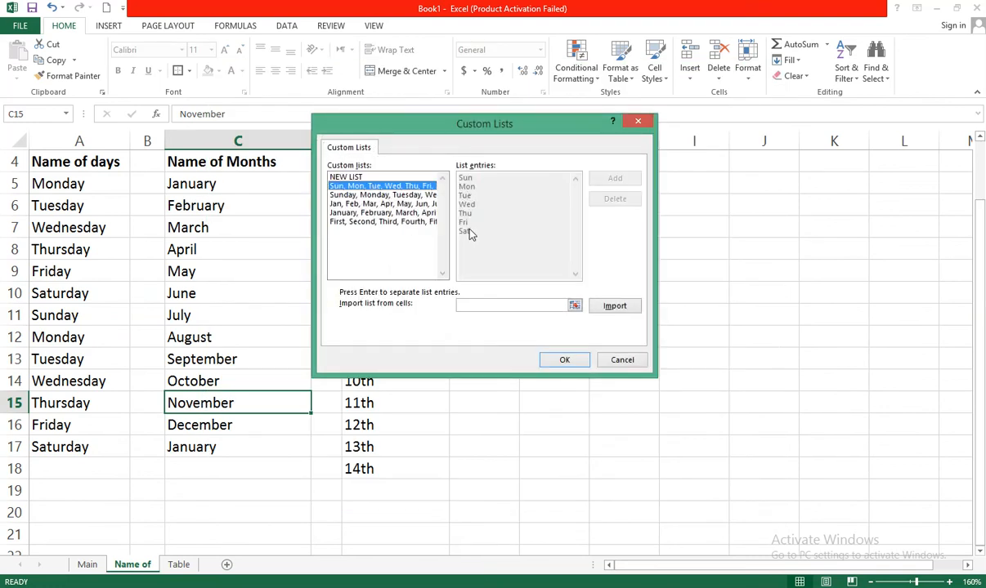
click(394, 195)
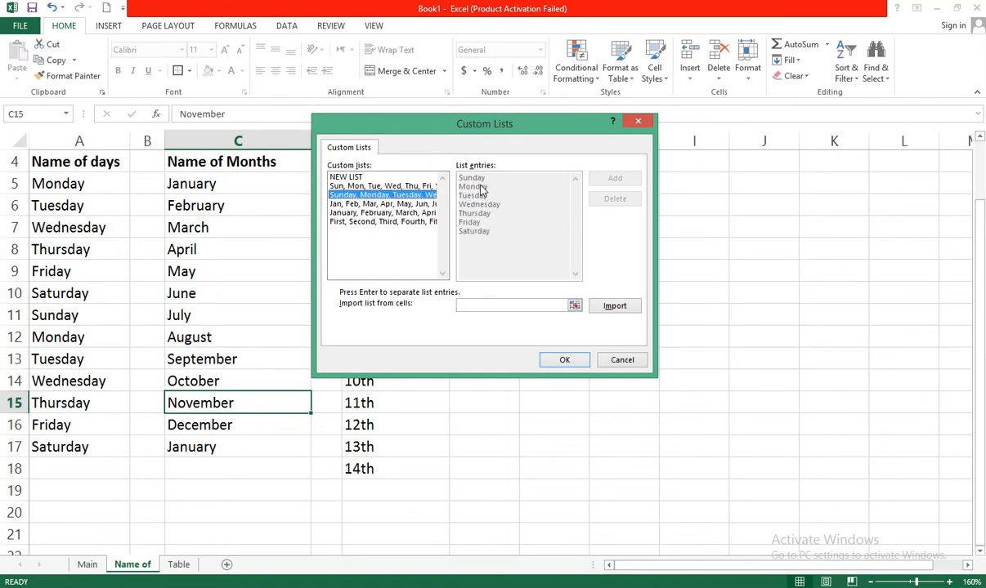
click(378, 204)
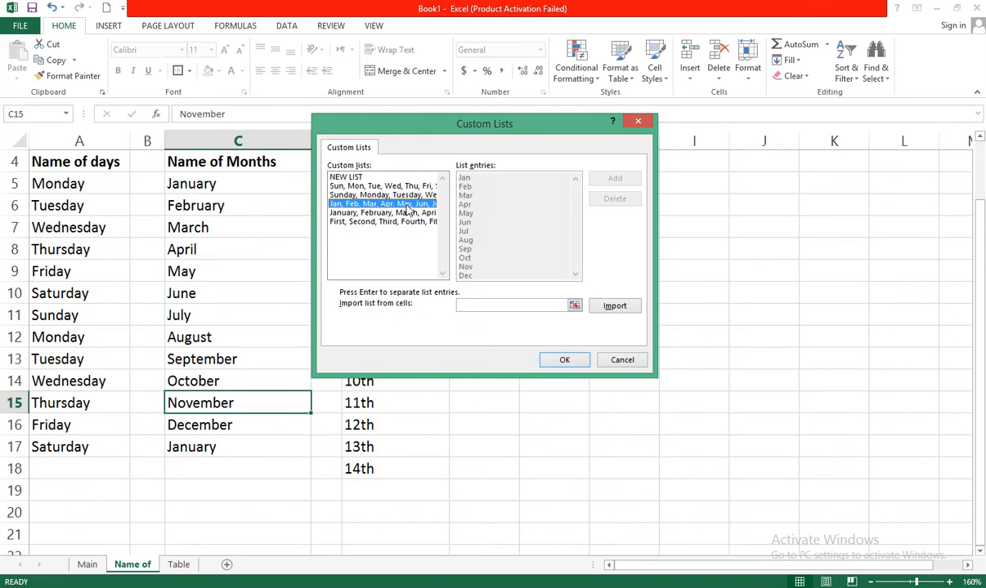
click(380, 213)
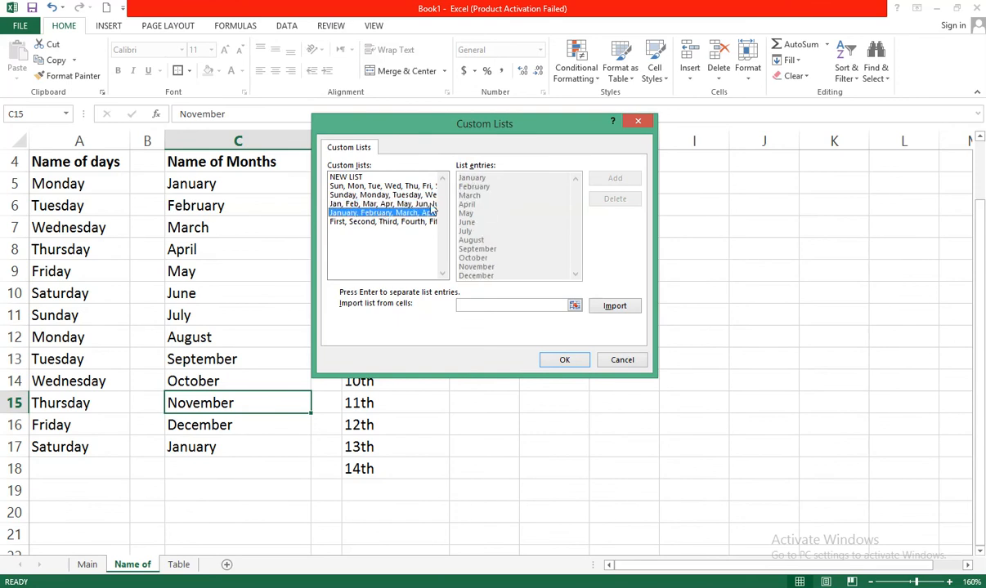
click(390, 222)
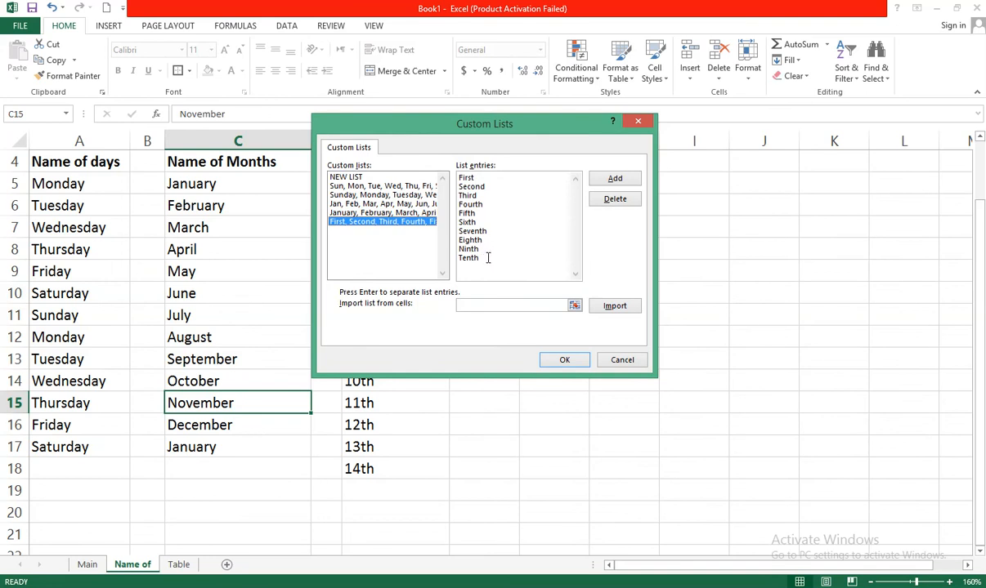
drag(488, 256, 458, 177)
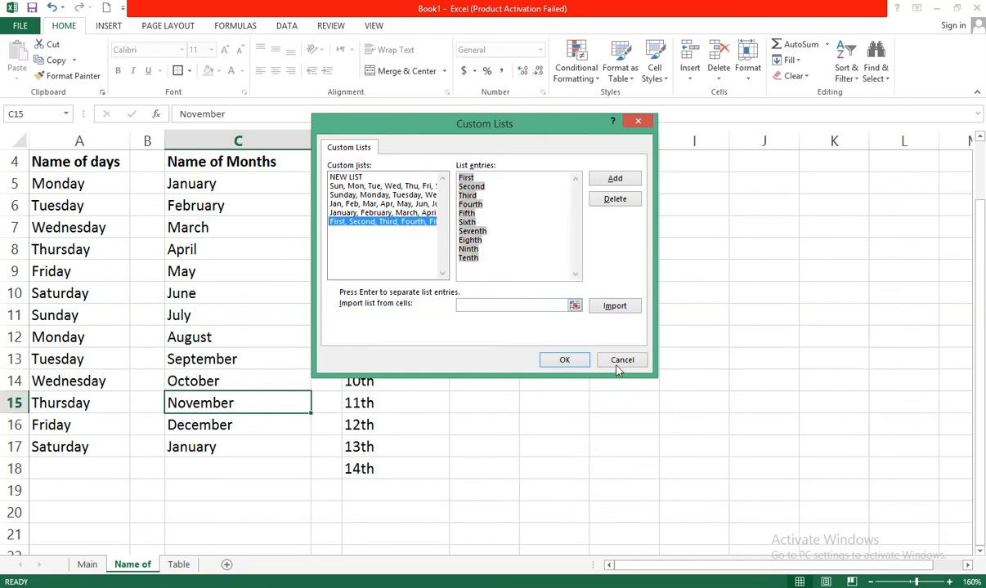
click(564, 361)
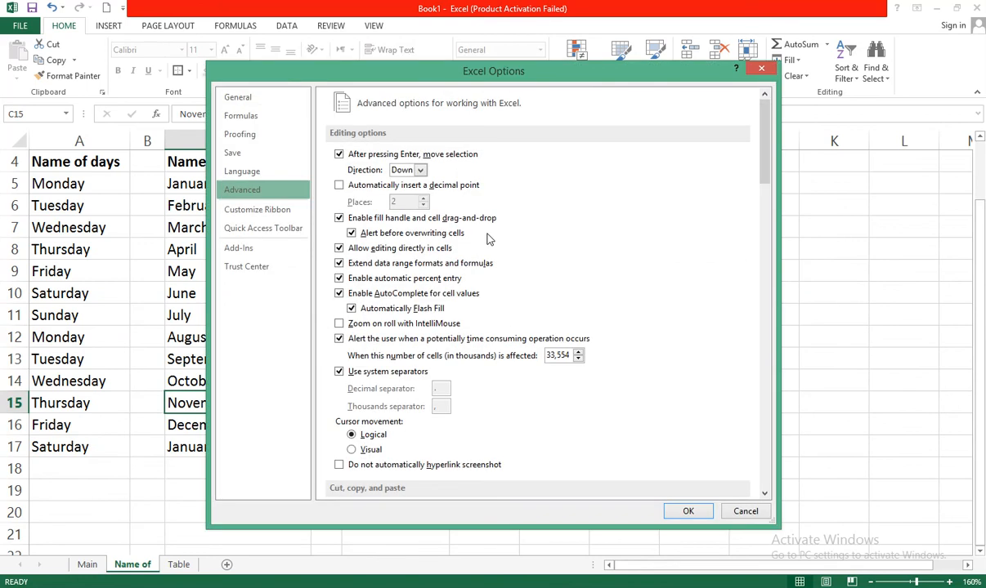
click(762, 71)
Enter First and Second in G5 and G6 of the Name of sheet
click(496, 181)
key(Right)
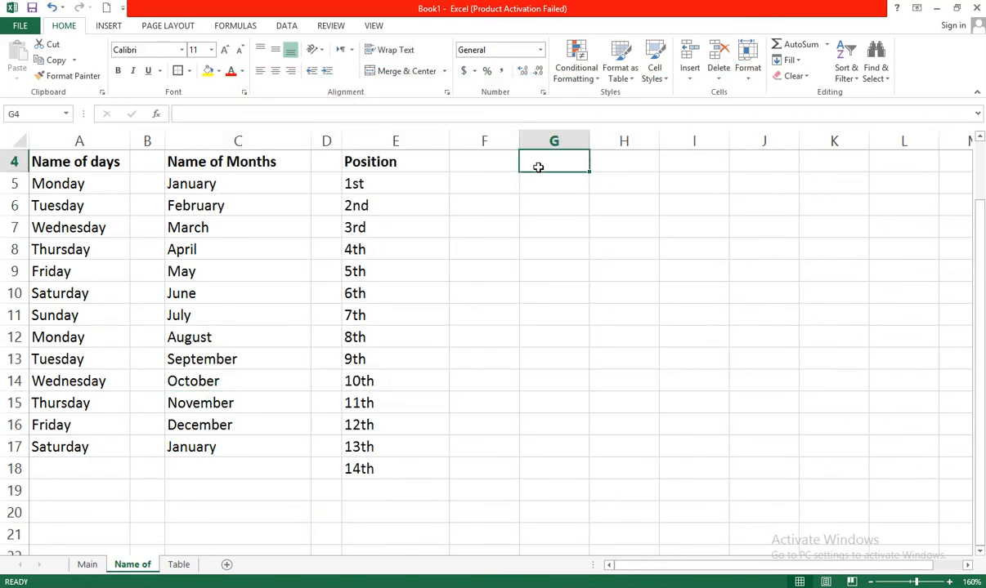
text(First)
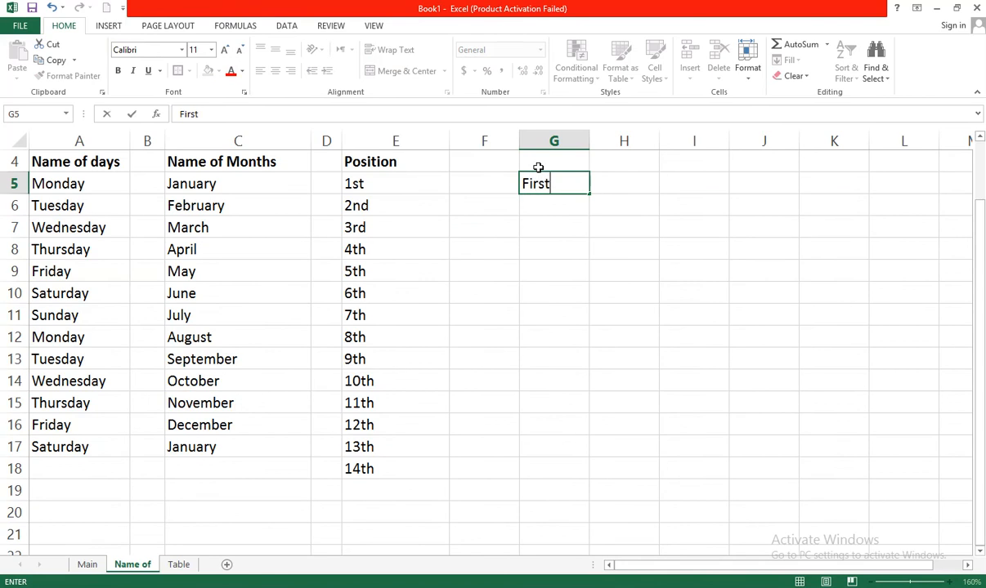
key(Return)
text(Second)
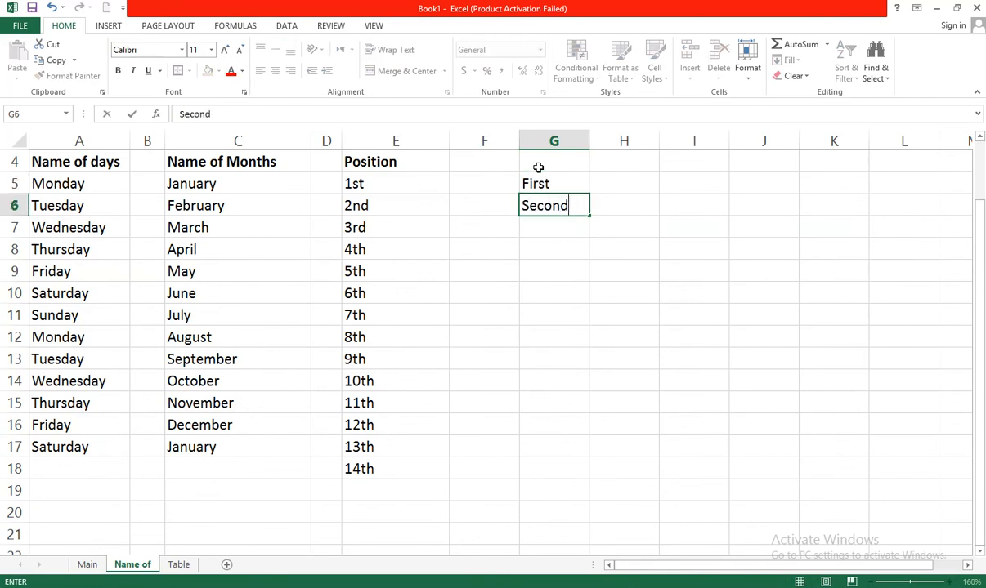
key(Return)
Drag the fill handle from First and Second down to row 18 to fill the ordinal word series
drag(564, 182, 594, 470)
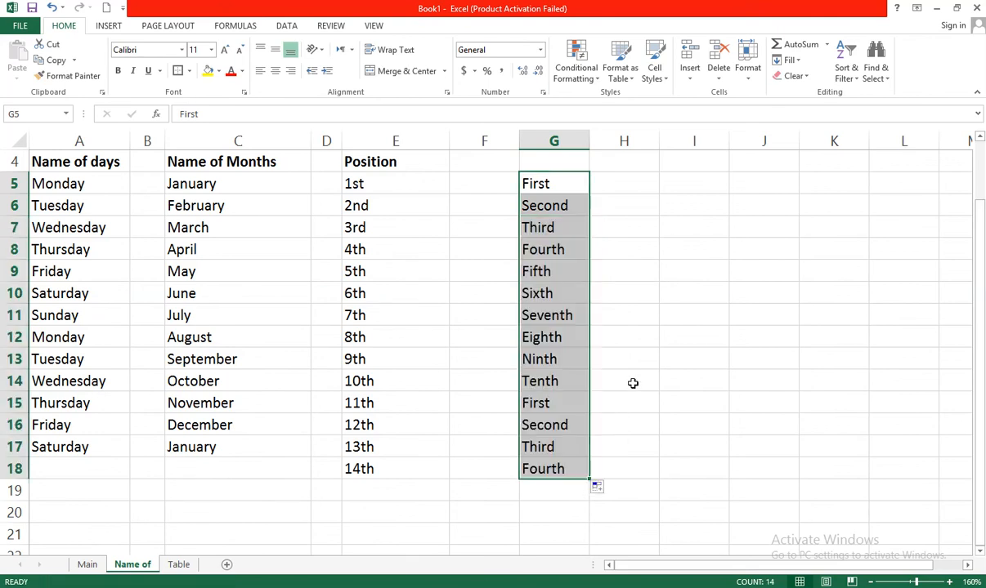
click(628, 333)
Select parts of the filled ordinal word series in column G to examine where the list repeats
drag(546, 183, 570, 381)
click(539, 402)
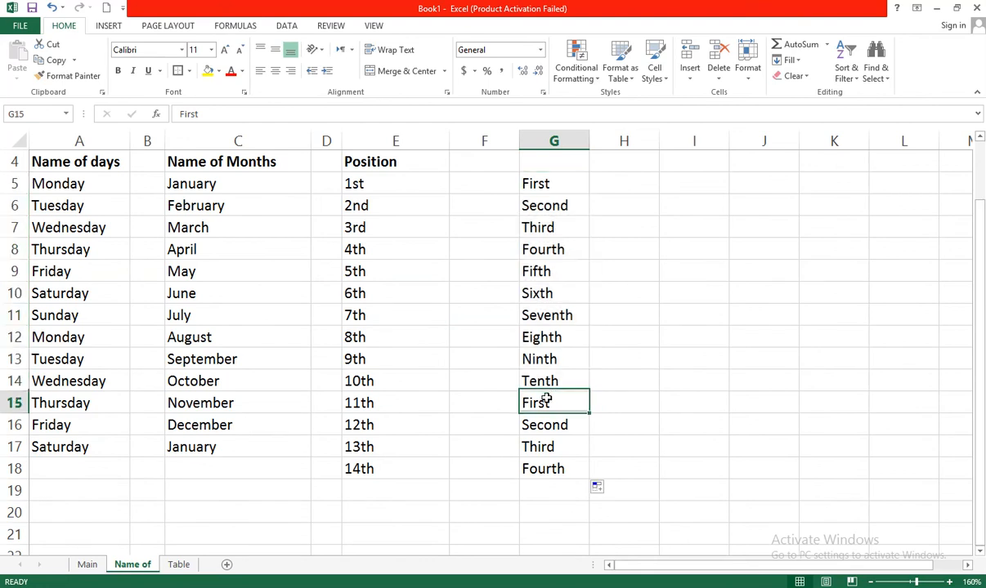
click(559, 470)
drag(559, 444, 559, 406)
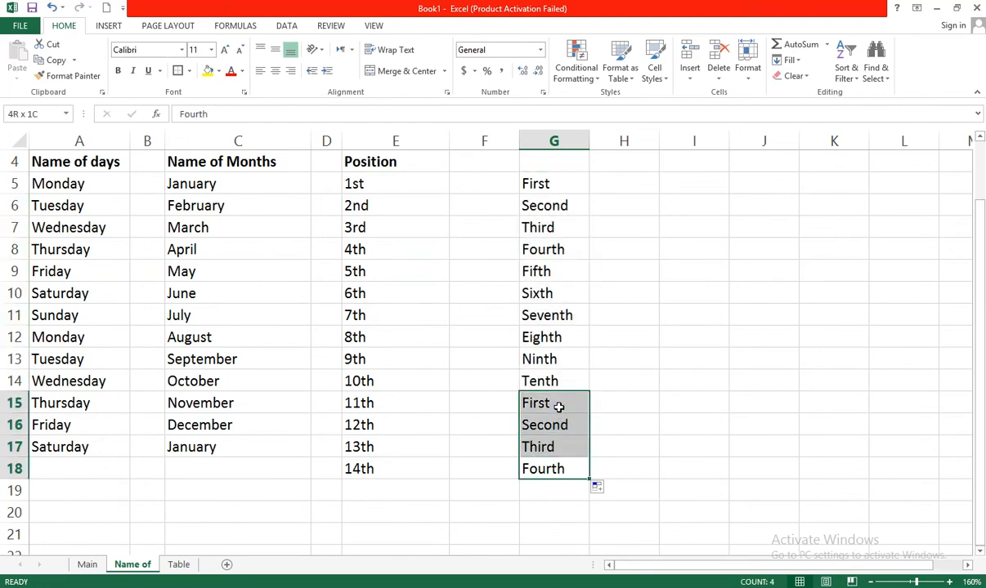
click(617, 398)
click(567, 379)
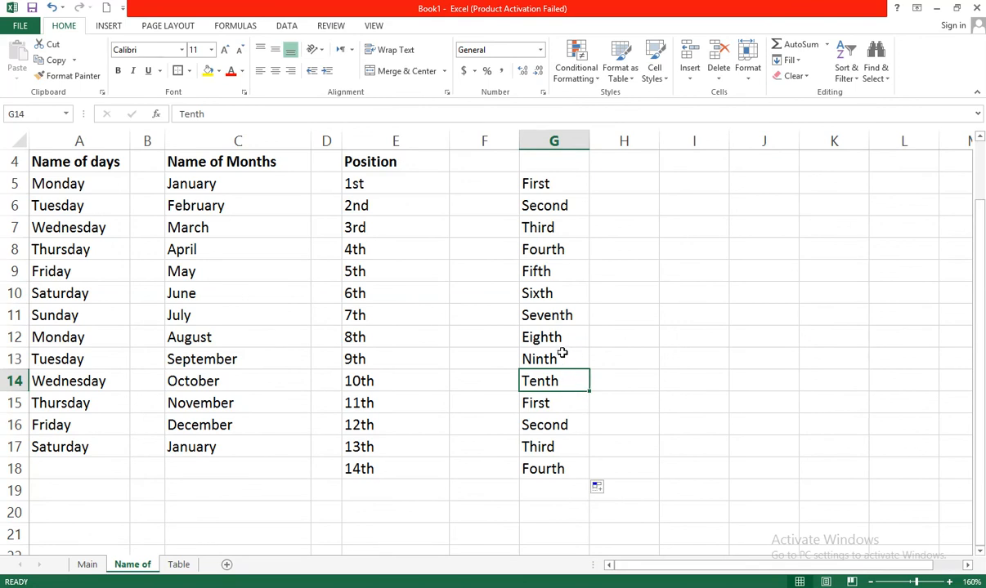
click(562, 353)
click(625, 359)
click(557, 357)
click(394, 278)
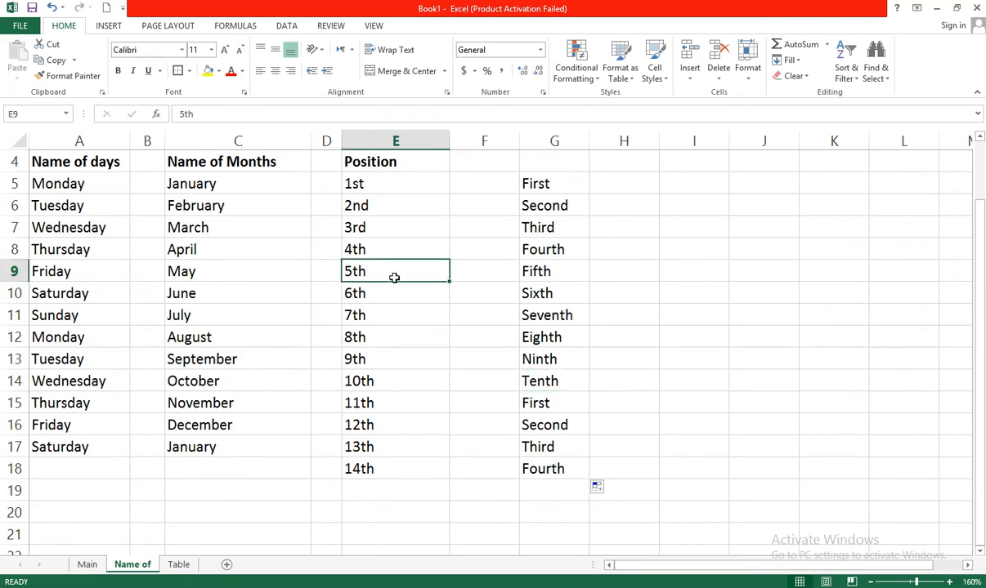
Flip through the Main and Table sheets and return to the Name of sheet
click(87, 565)
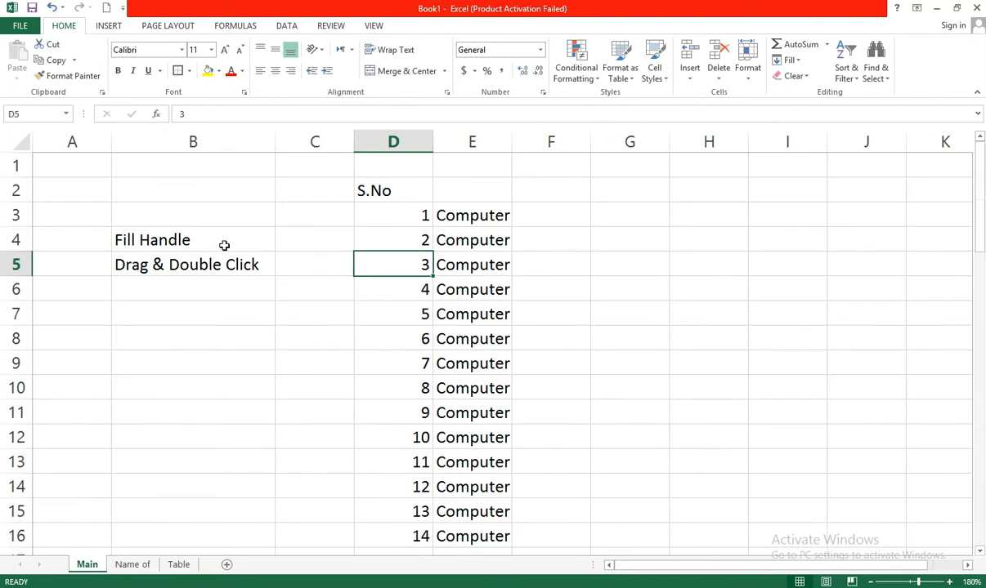
click(182, 249)
click(226, 270)
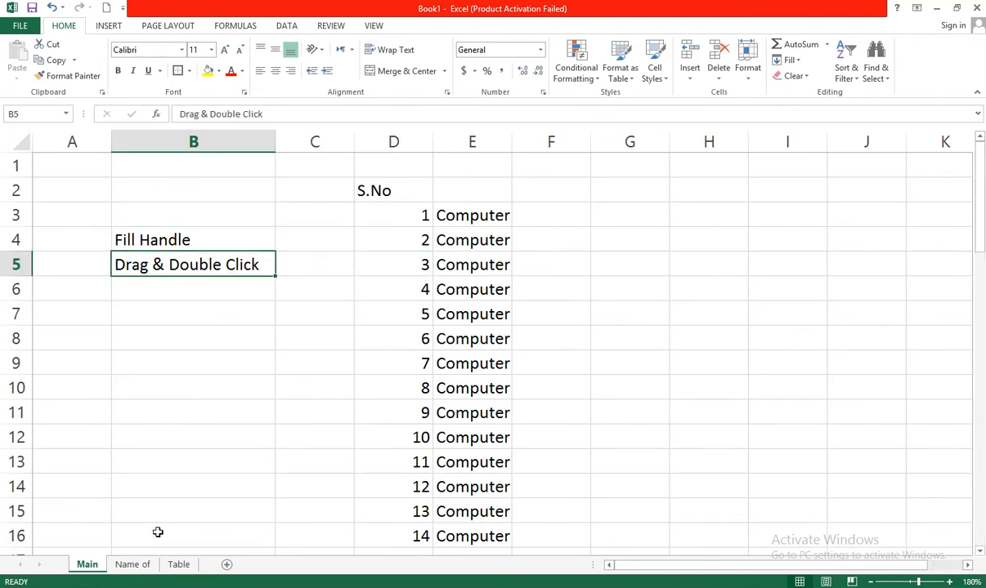
click(137, 565)
click(178, 565)
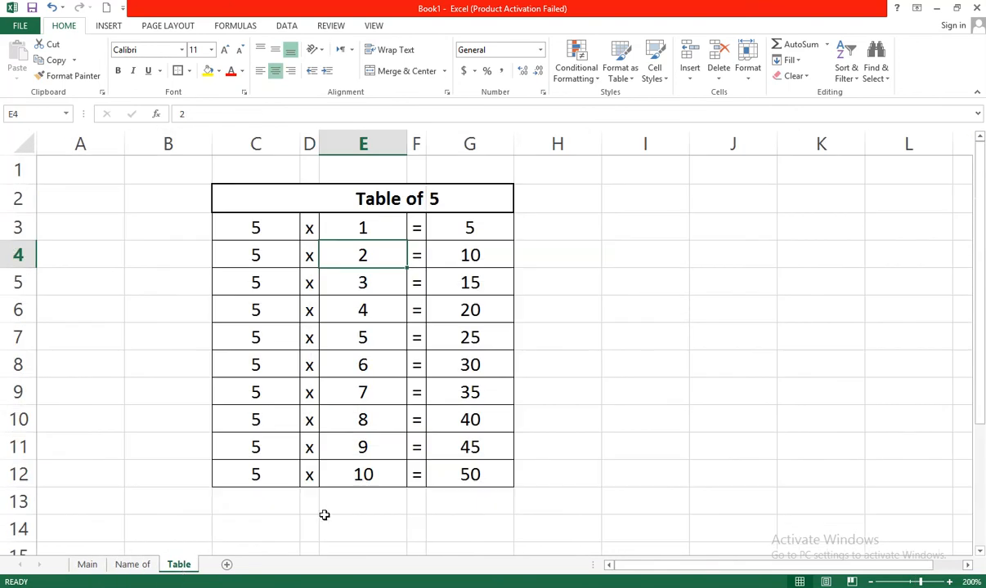
click(131, 564)
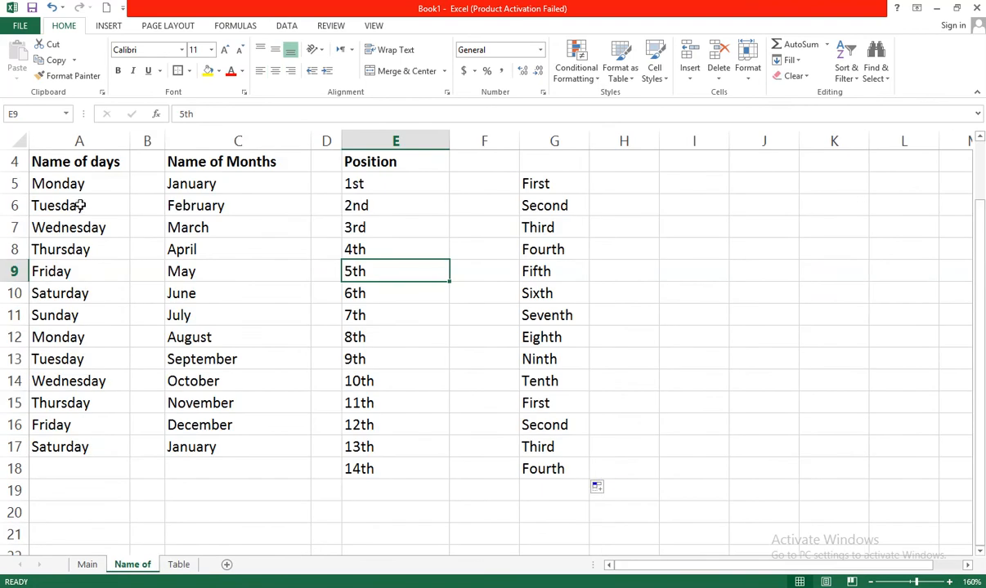
Select the ordinal word list in column G and review it against the Position column
click(185, 206)
click(381, 201)
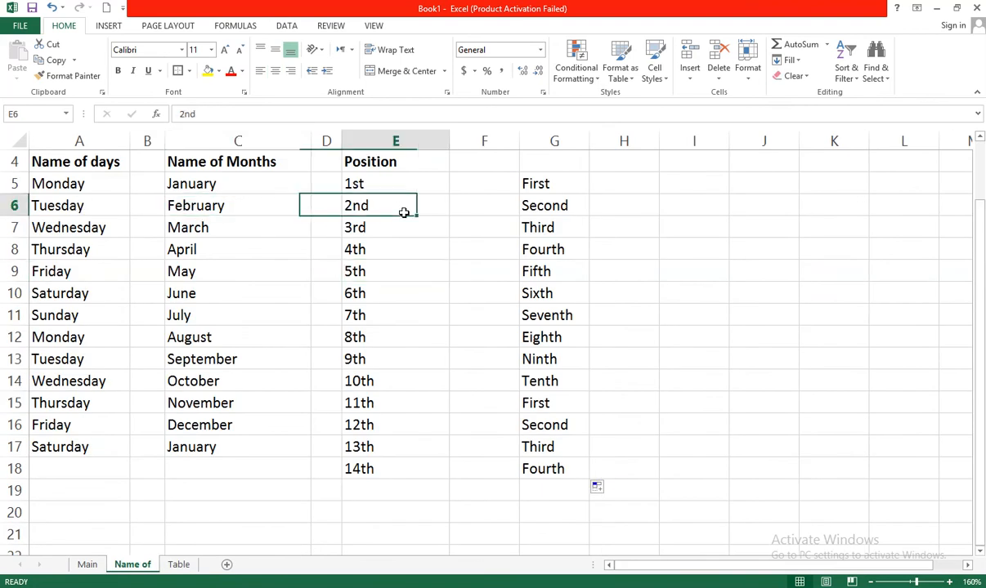
drag(552, 183, 558, 352)
click(622, 253)
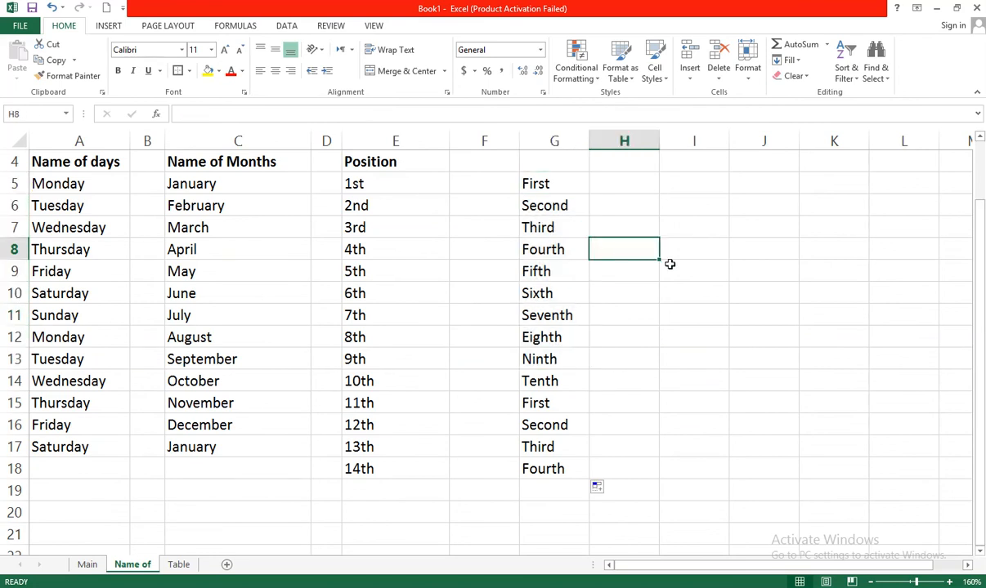
click(670, 264)
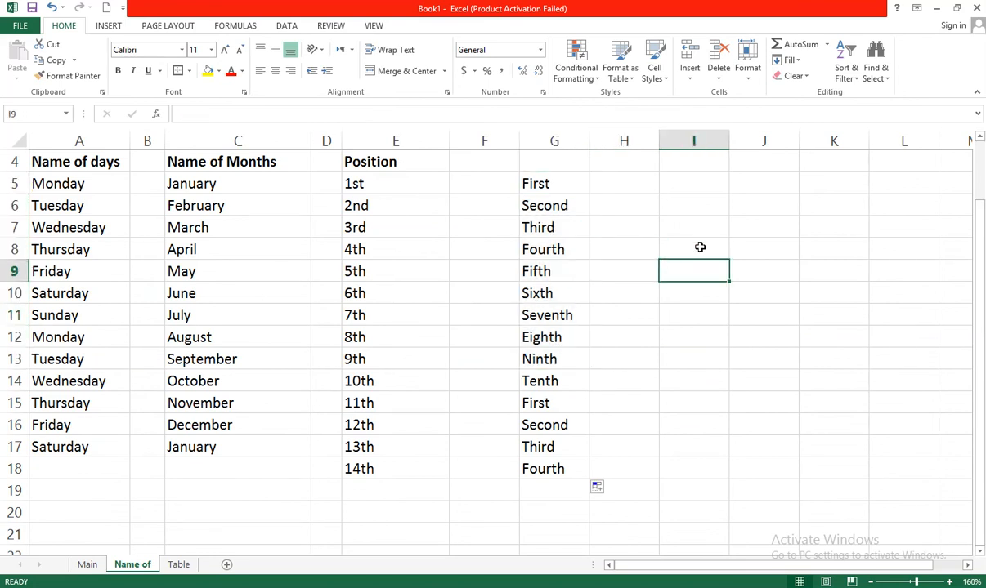
Create a new custom list of four names in the Advanced options' custom lists and close the options
click(25, 26)
click(37, 335)
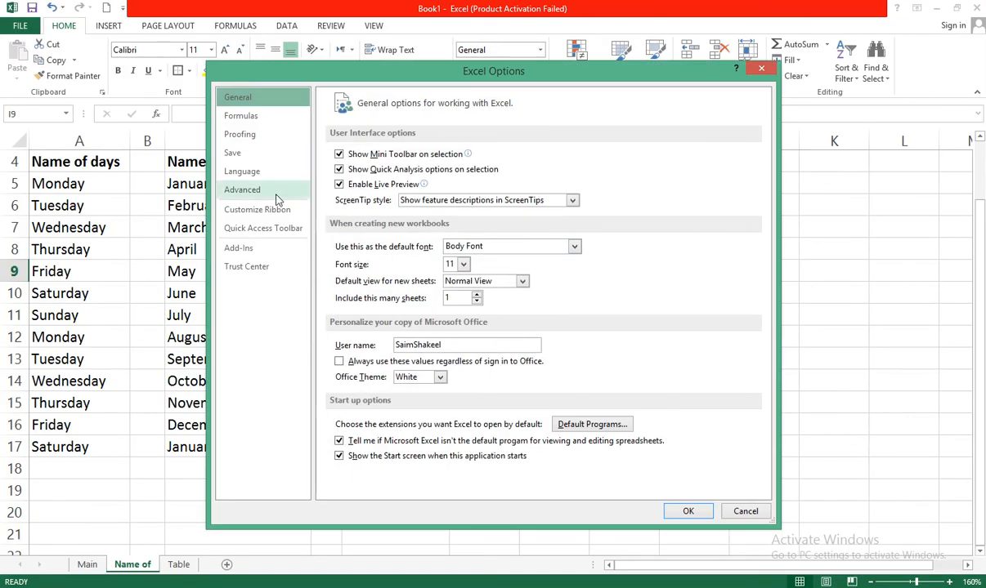
click(250, 193)
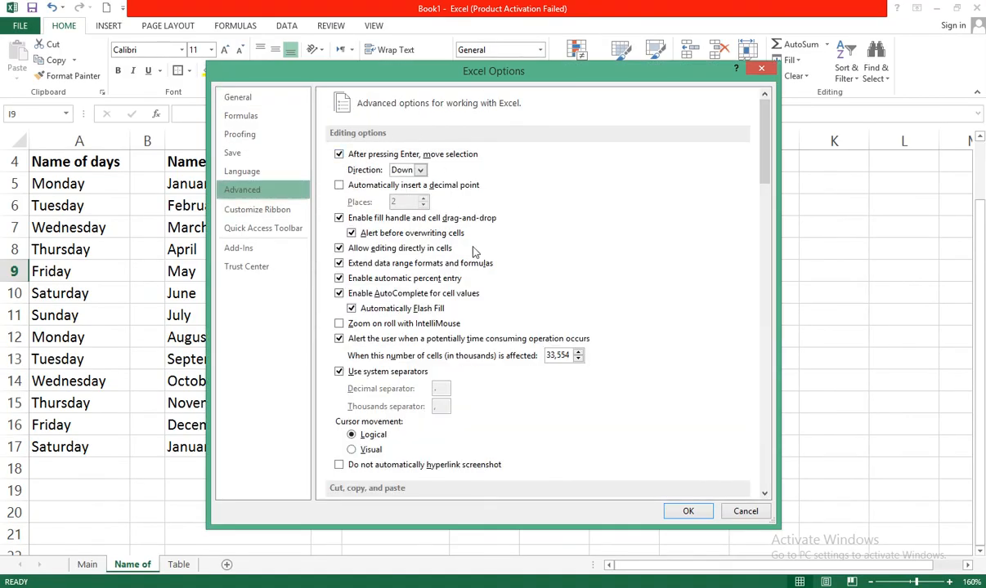
drag(763, 151, 769, 445)
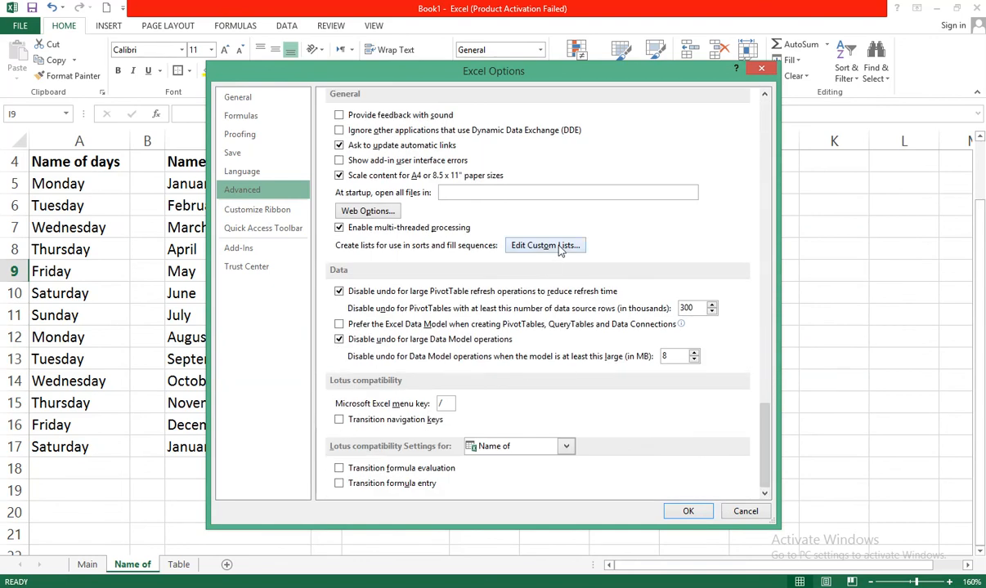
click(527, 236)
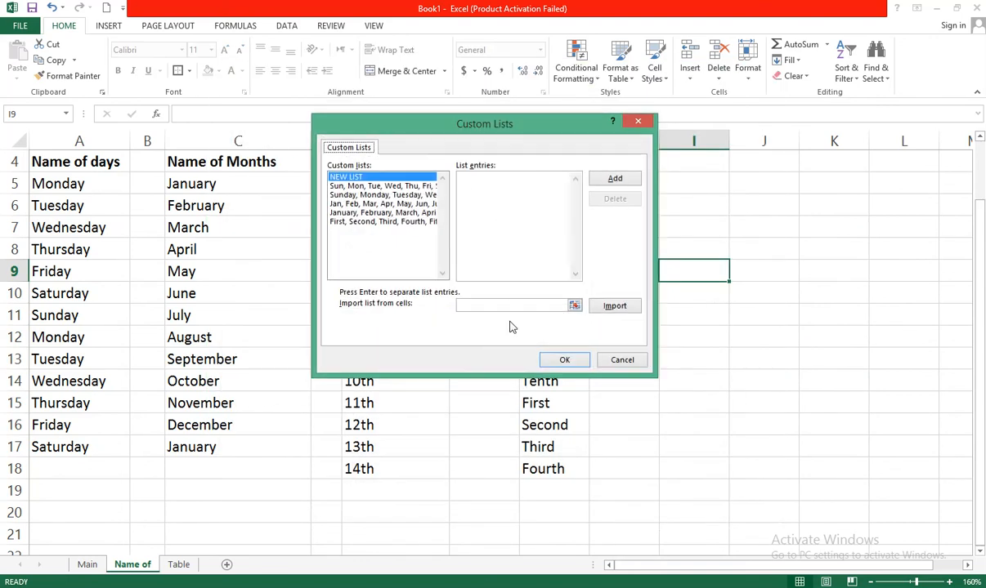
click(540, 181)
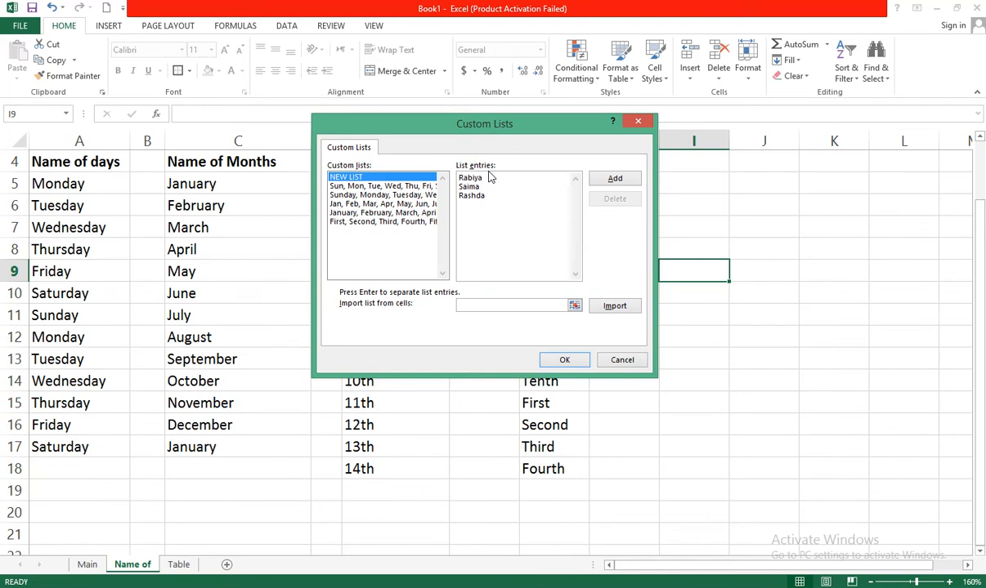
click(629, 184)
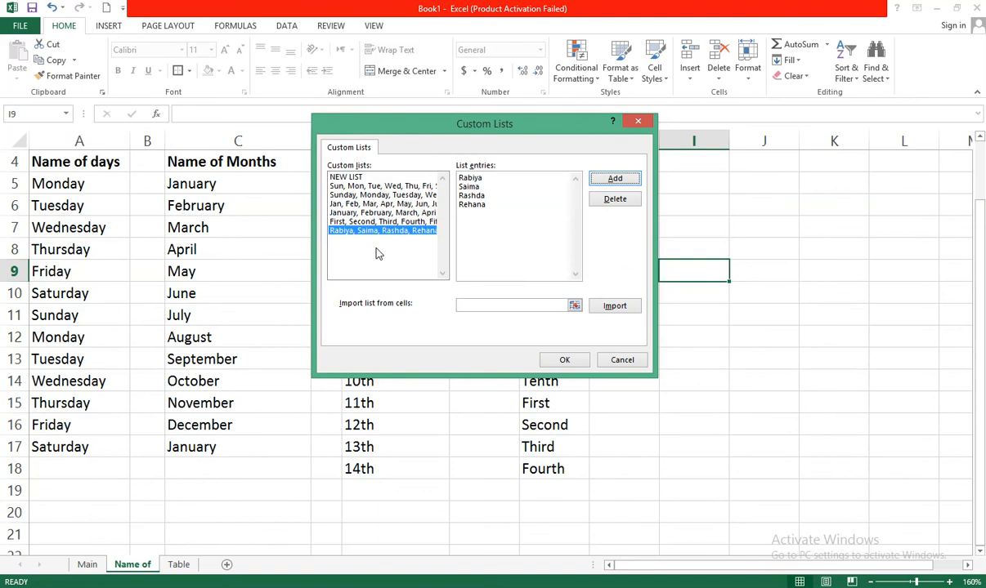
click(564, 361)
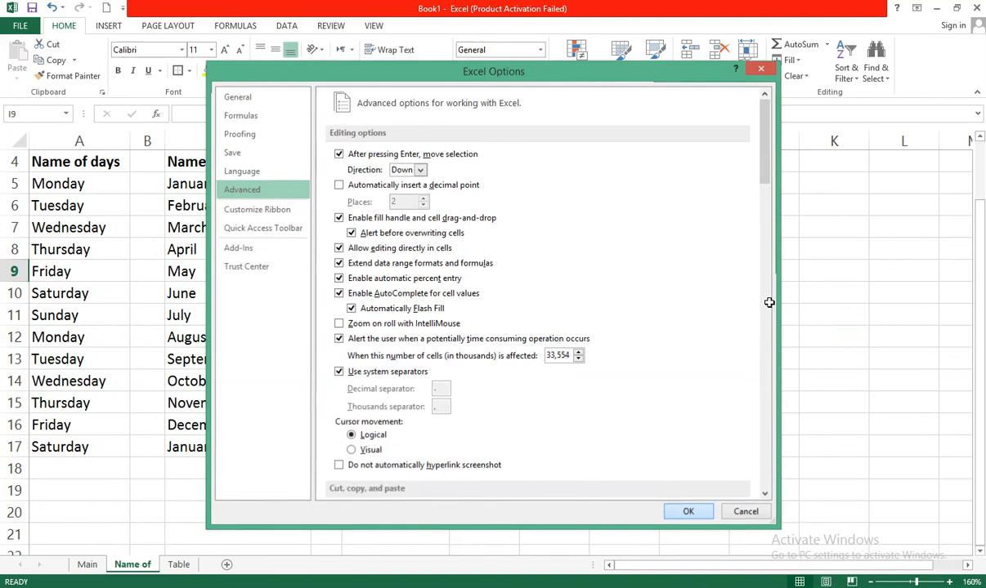
click(700, 516)
Enter the custom list's first and last names in I9 and I10, then fill the pair down to row 15
text(Rabiya)
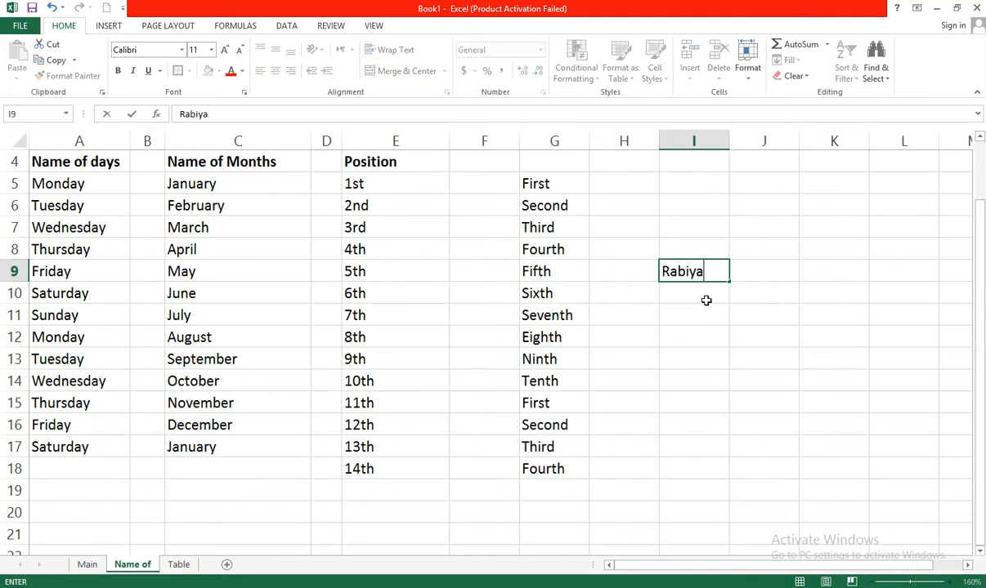
key(Return)
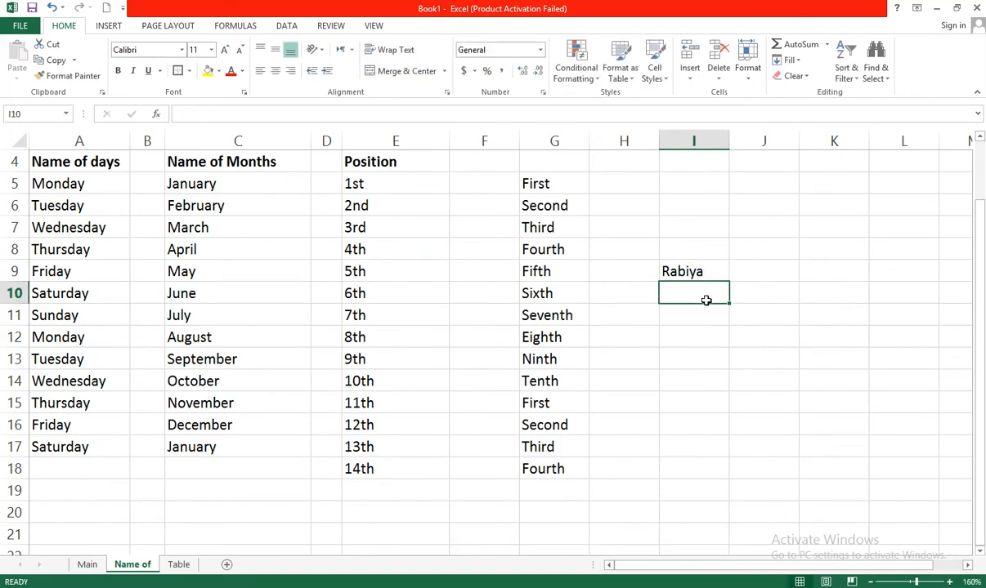
text(Rehana)
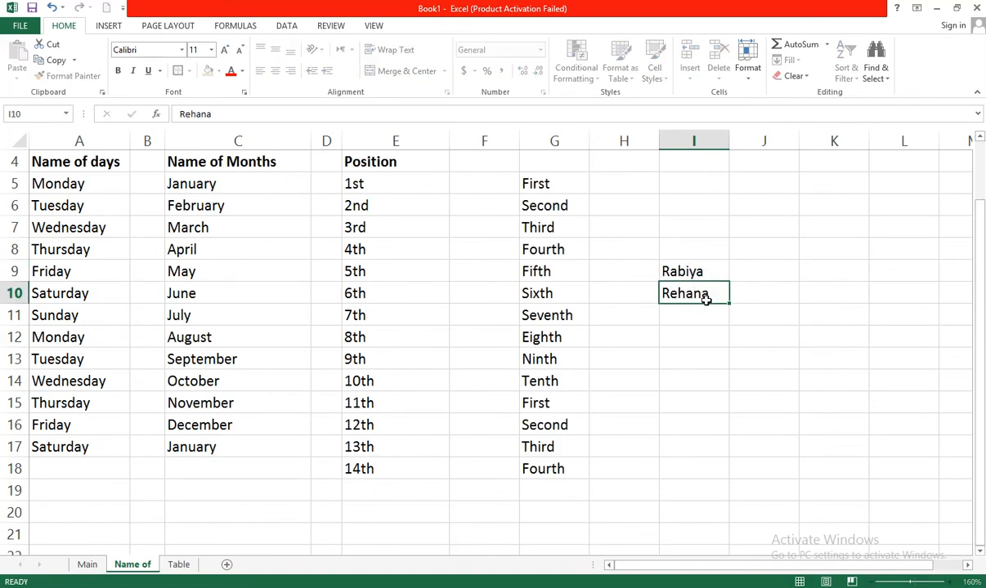
key(Return)
drag(679, 271, 735, 409)
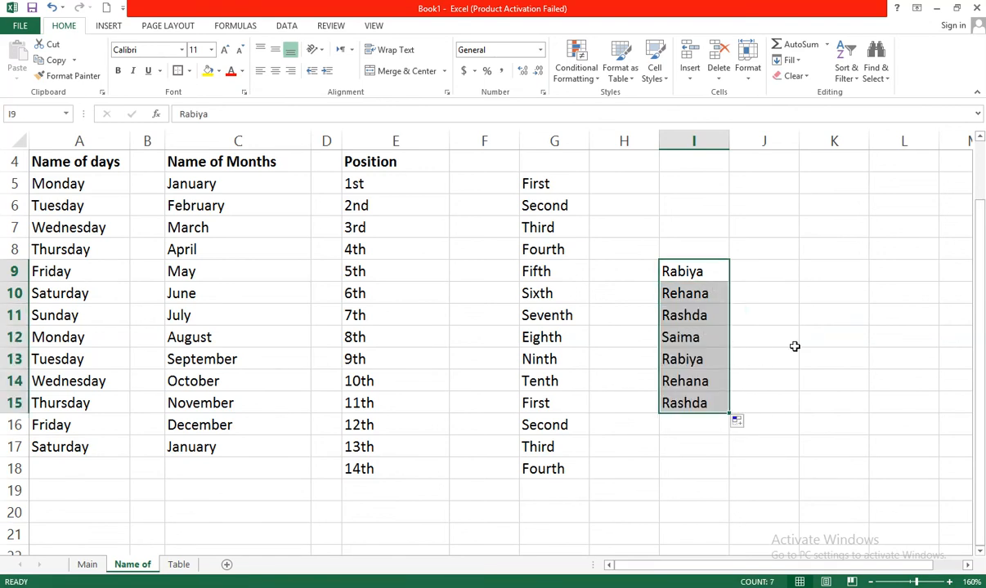
Select cells of the filled name series in column I to examine the order it follows
click(748, 333)
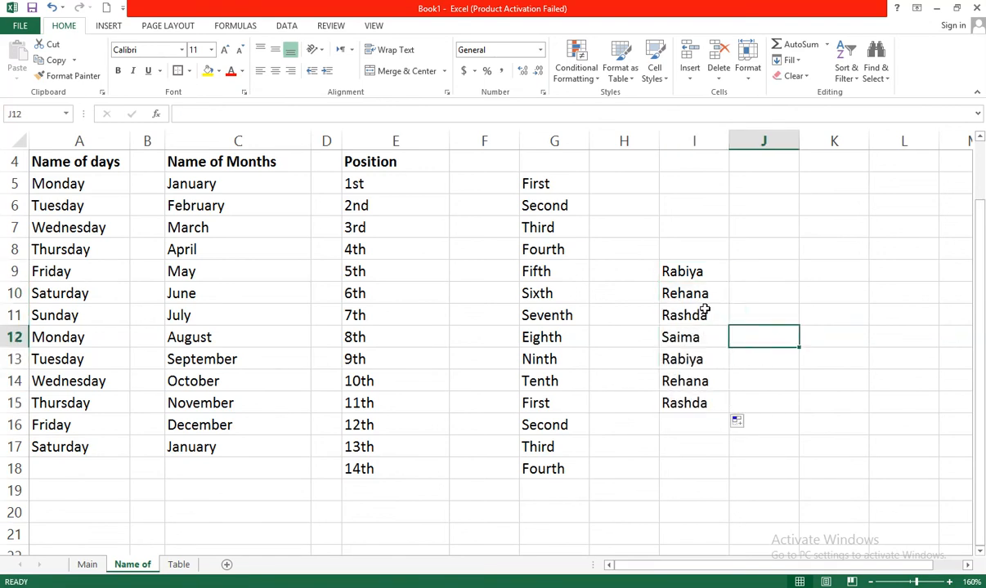
click(699, 268)
click(703, 288)
click(690, 317)
click(693, 341)
click(770, 379)
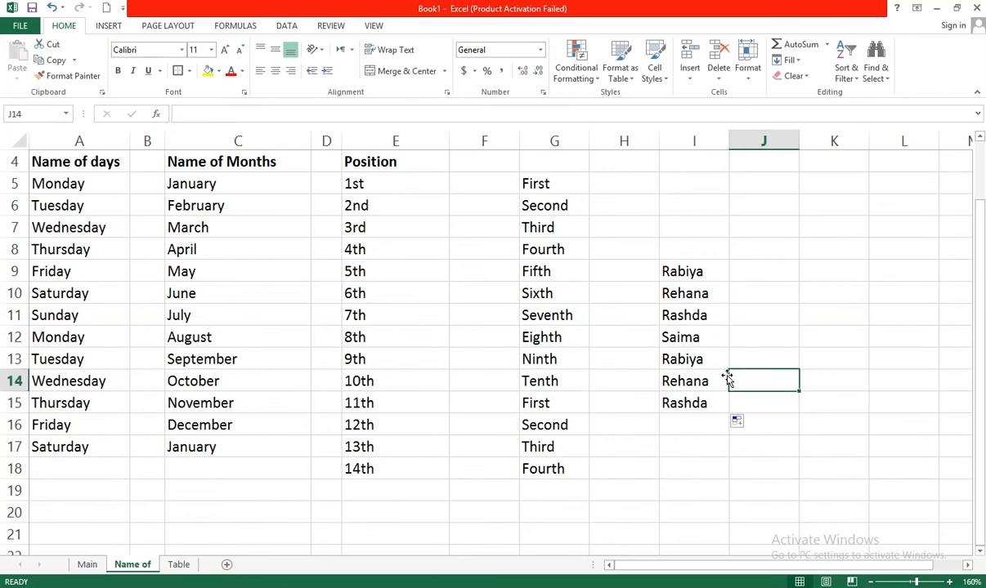
click(691, 360)
click(743, 363)
click(689, 337)
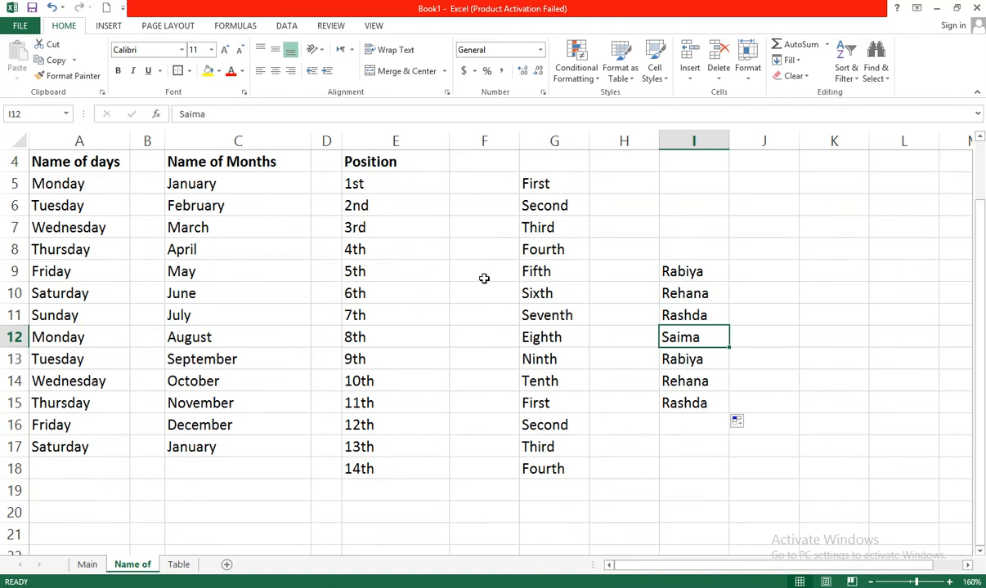
Select cells in the day and month columns to compare them with the name series
click(228, 340)
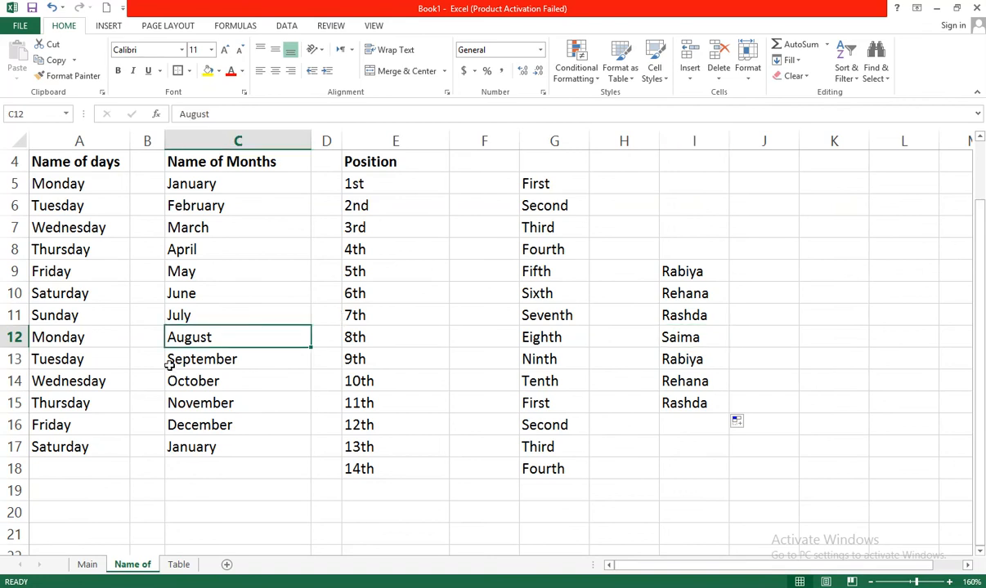
click(92, 315)
click(214, 351)
click(116, 295)
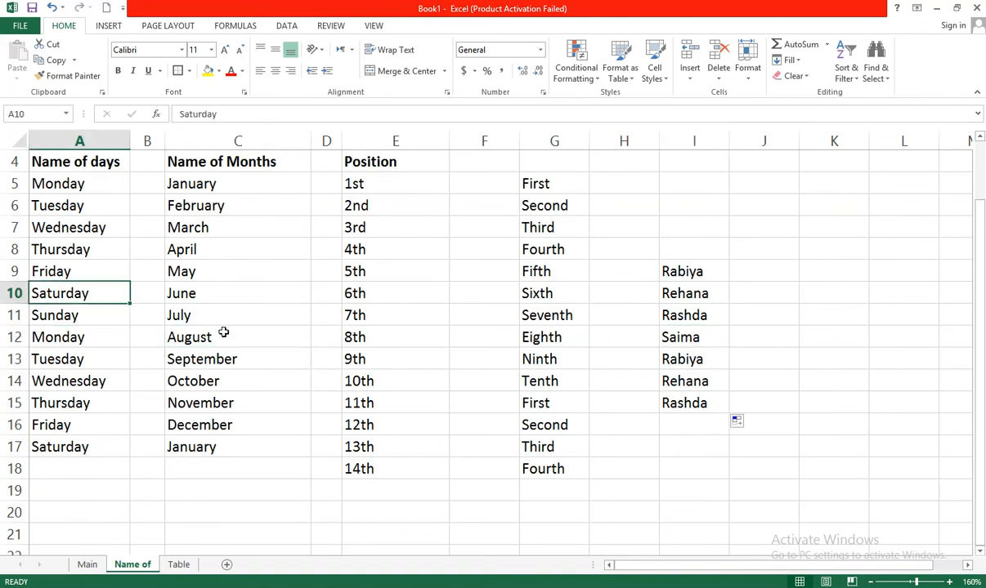
click(221, 331)
click(92, 292)
click(214, 320)
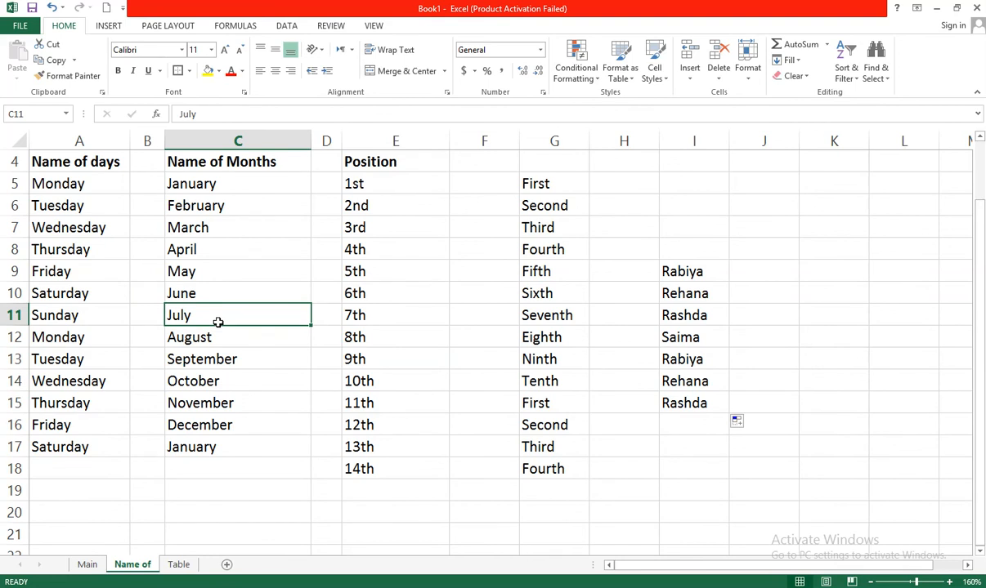
click(197, 402)
click(88, 474)
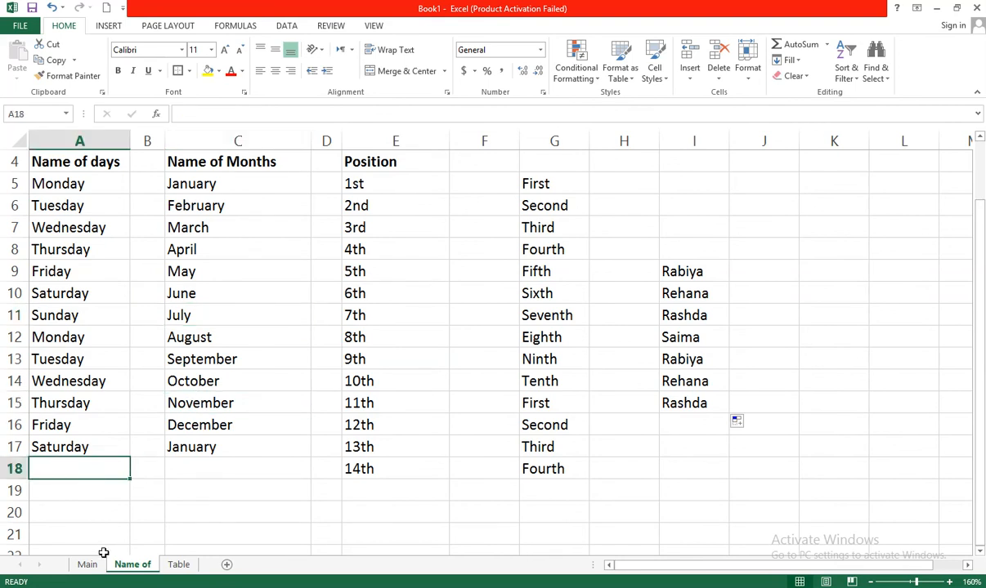